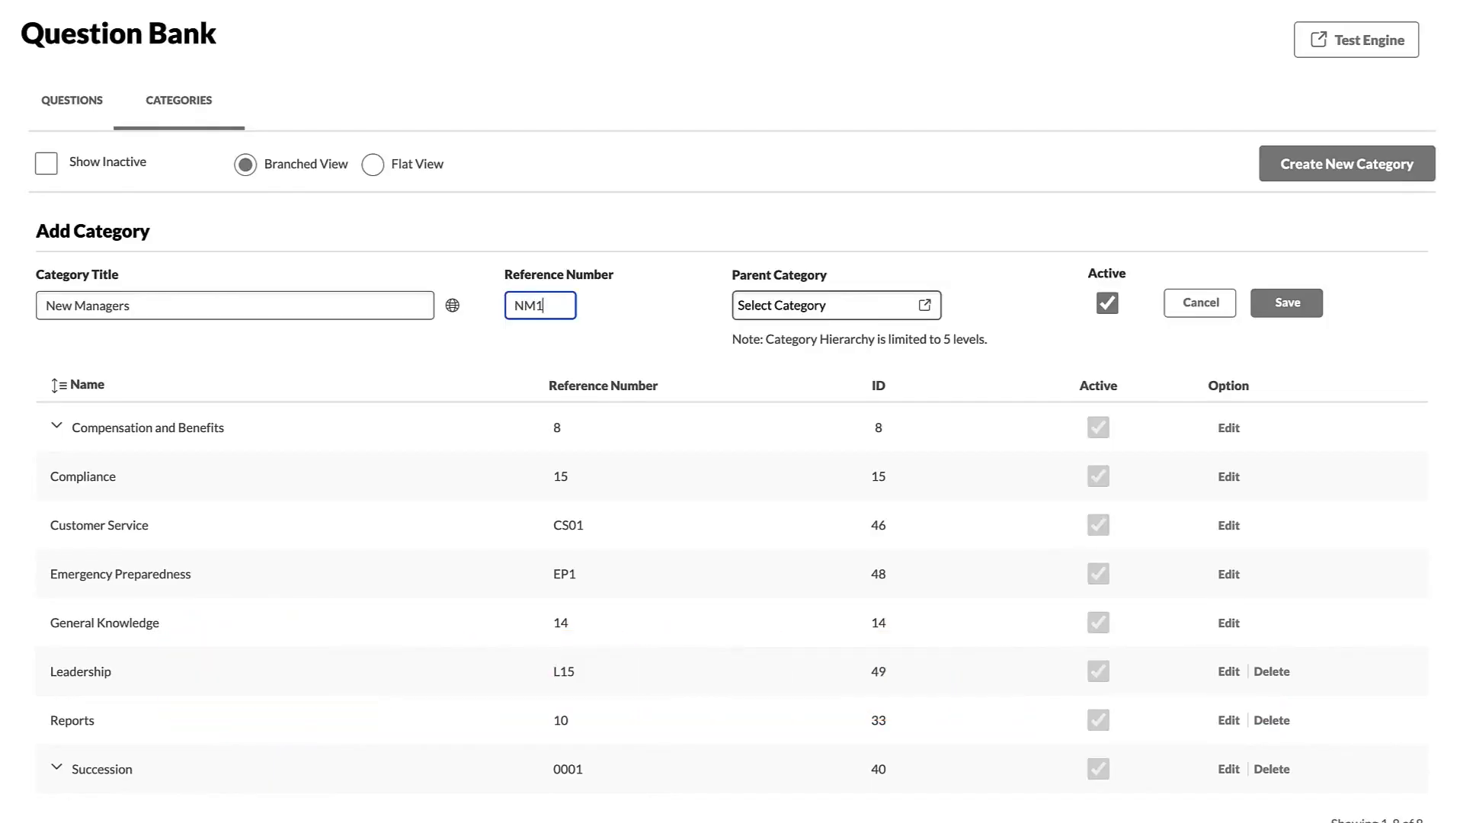
- Save the New Managers category with Leadership as its parent category
click(925, 304)
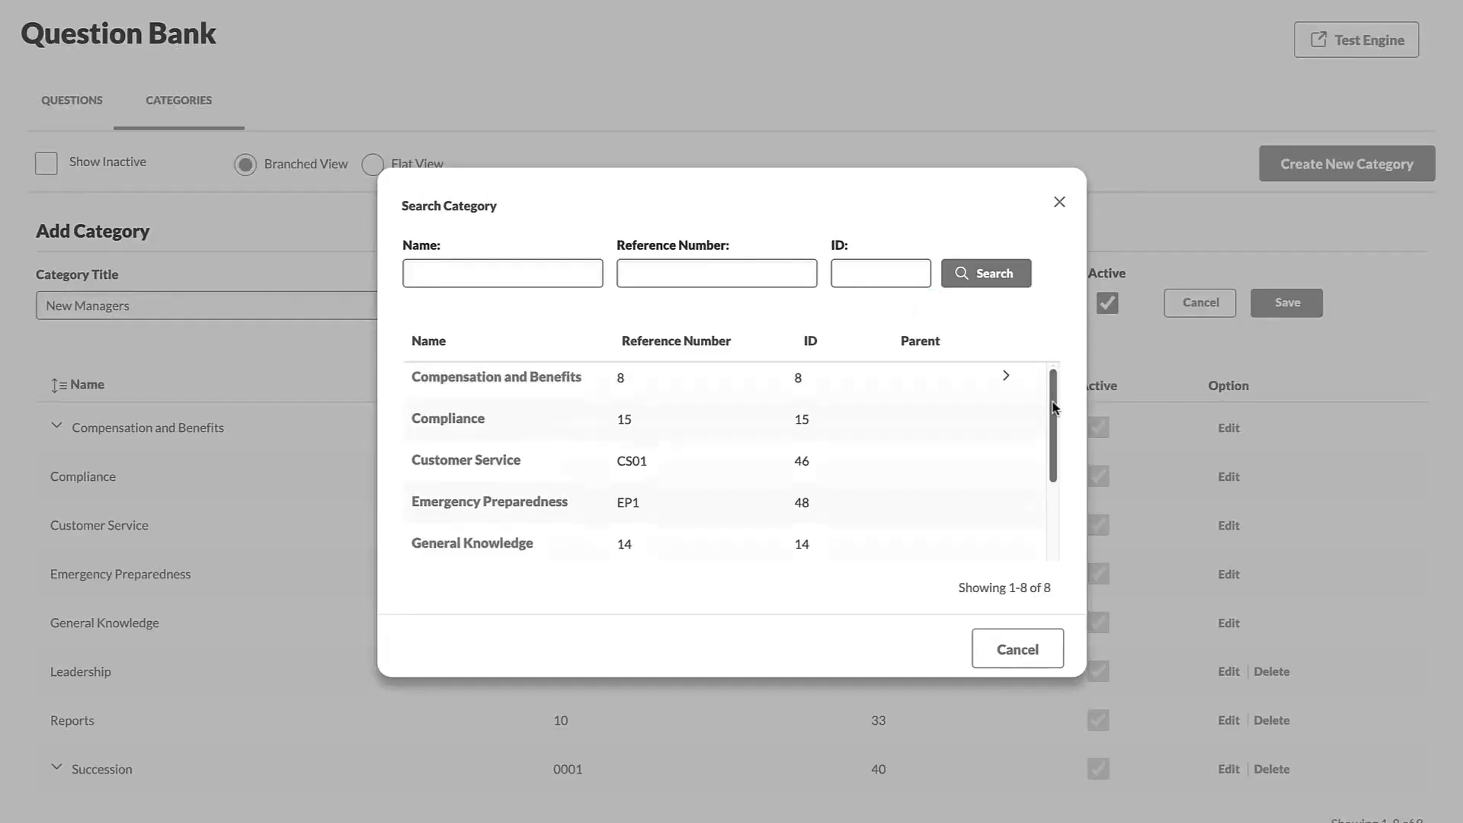
scroll(533, 473, down, 3)
click(467, 456)
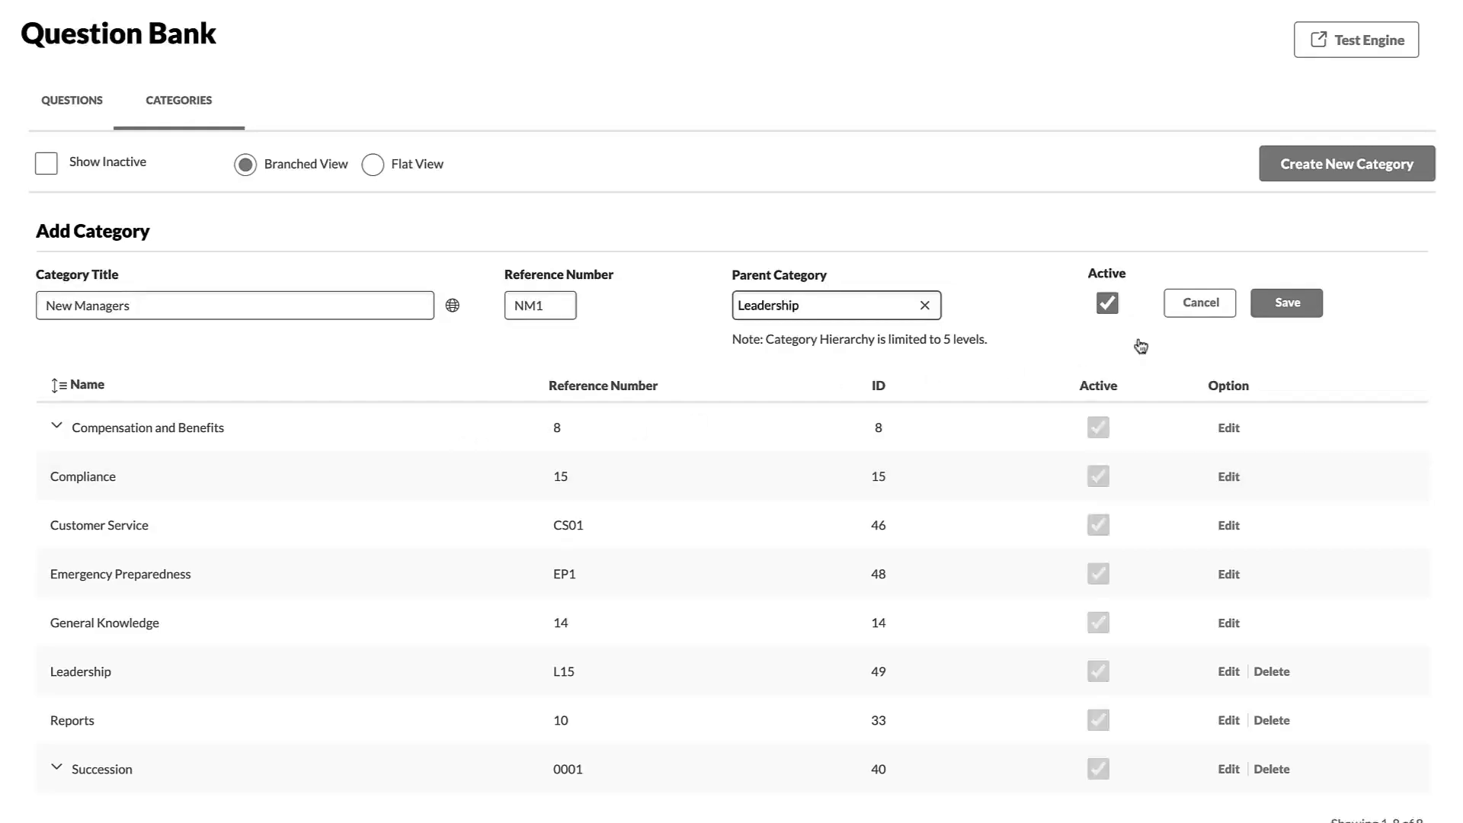
click(1303, 314)
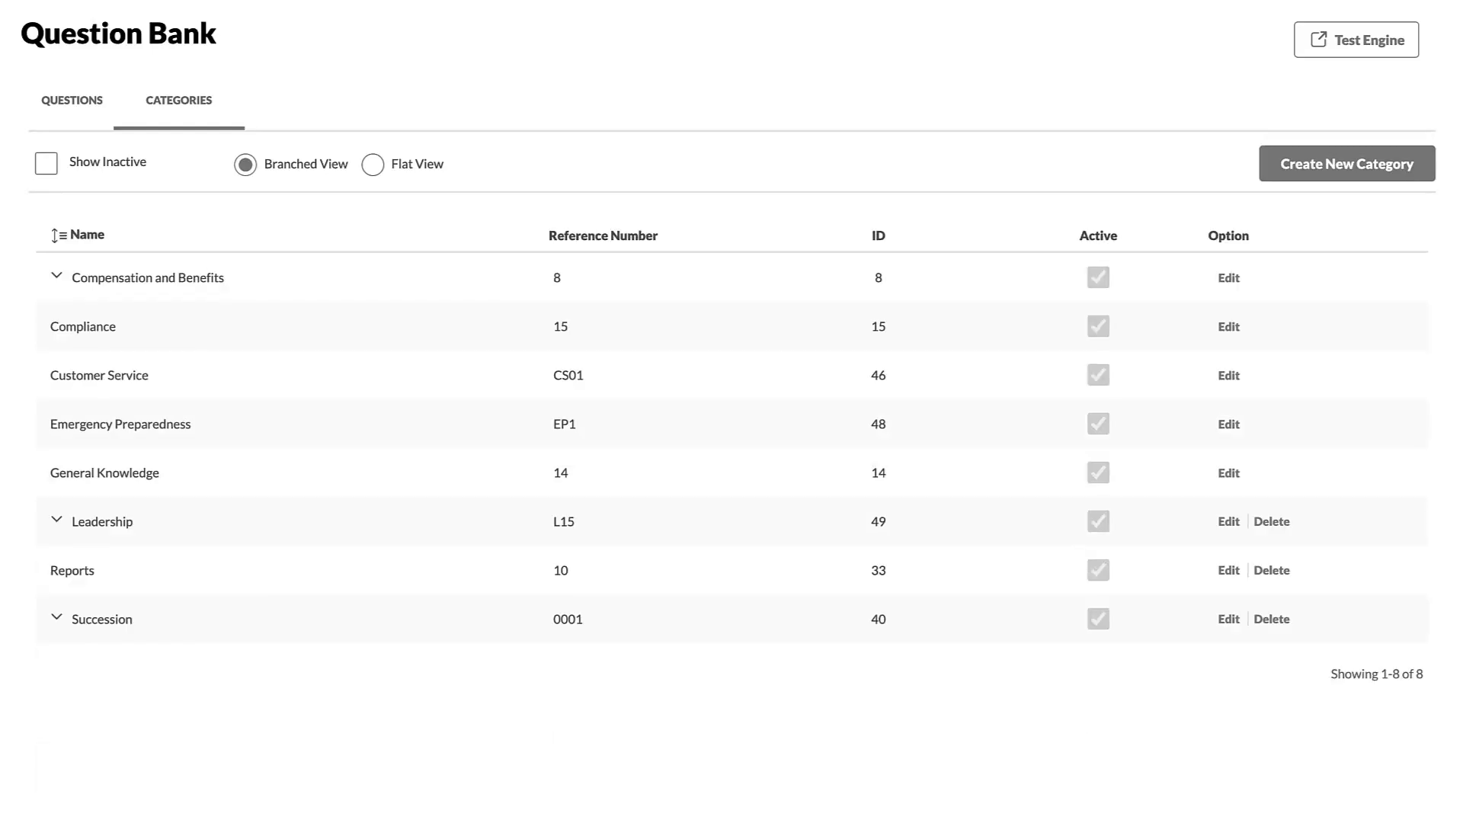
- Edit New Managers under Leadership to clear its parent, making it a top-level category
click(55, 522)
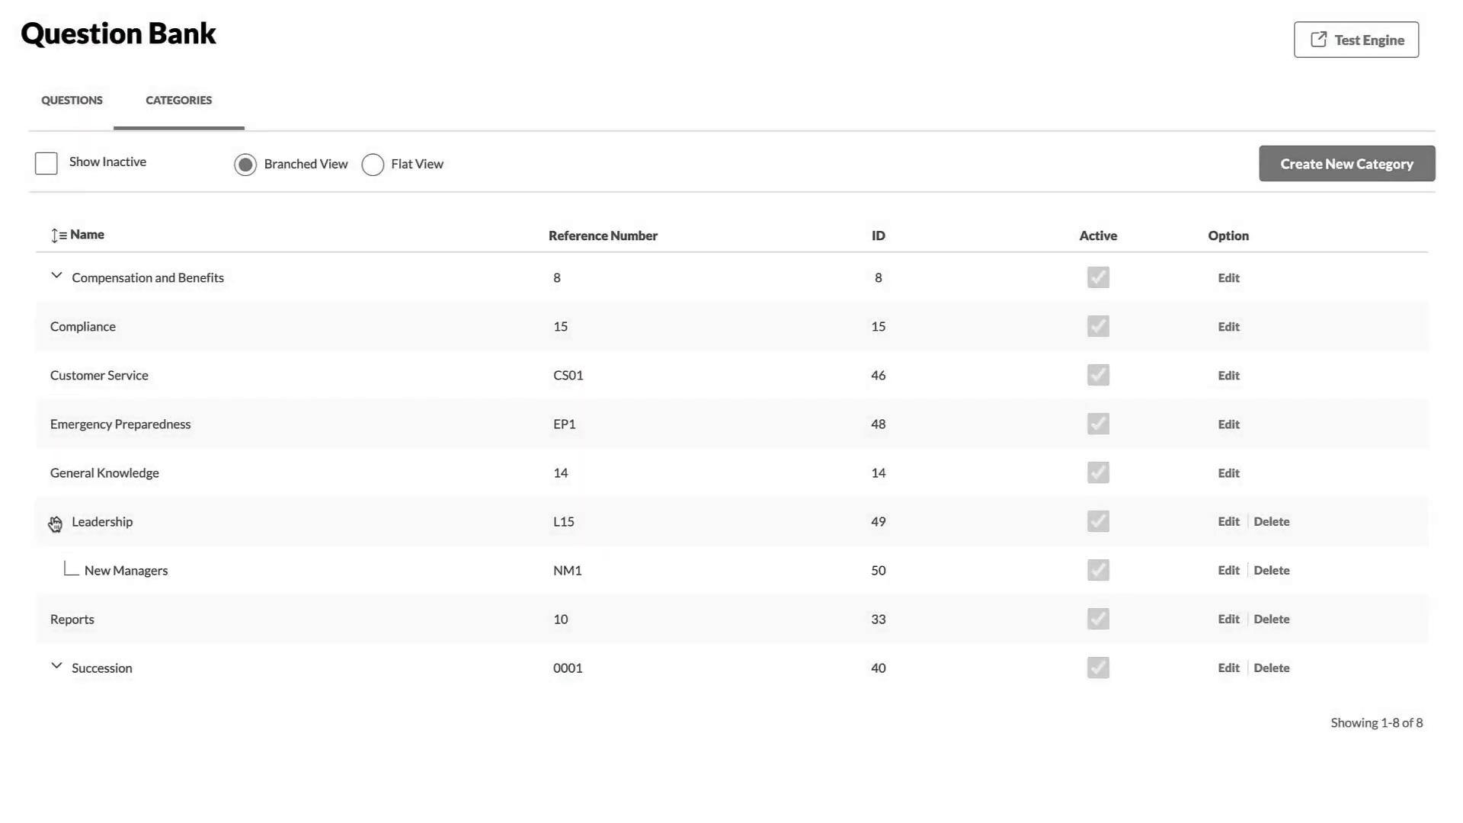
click(1227, 570)
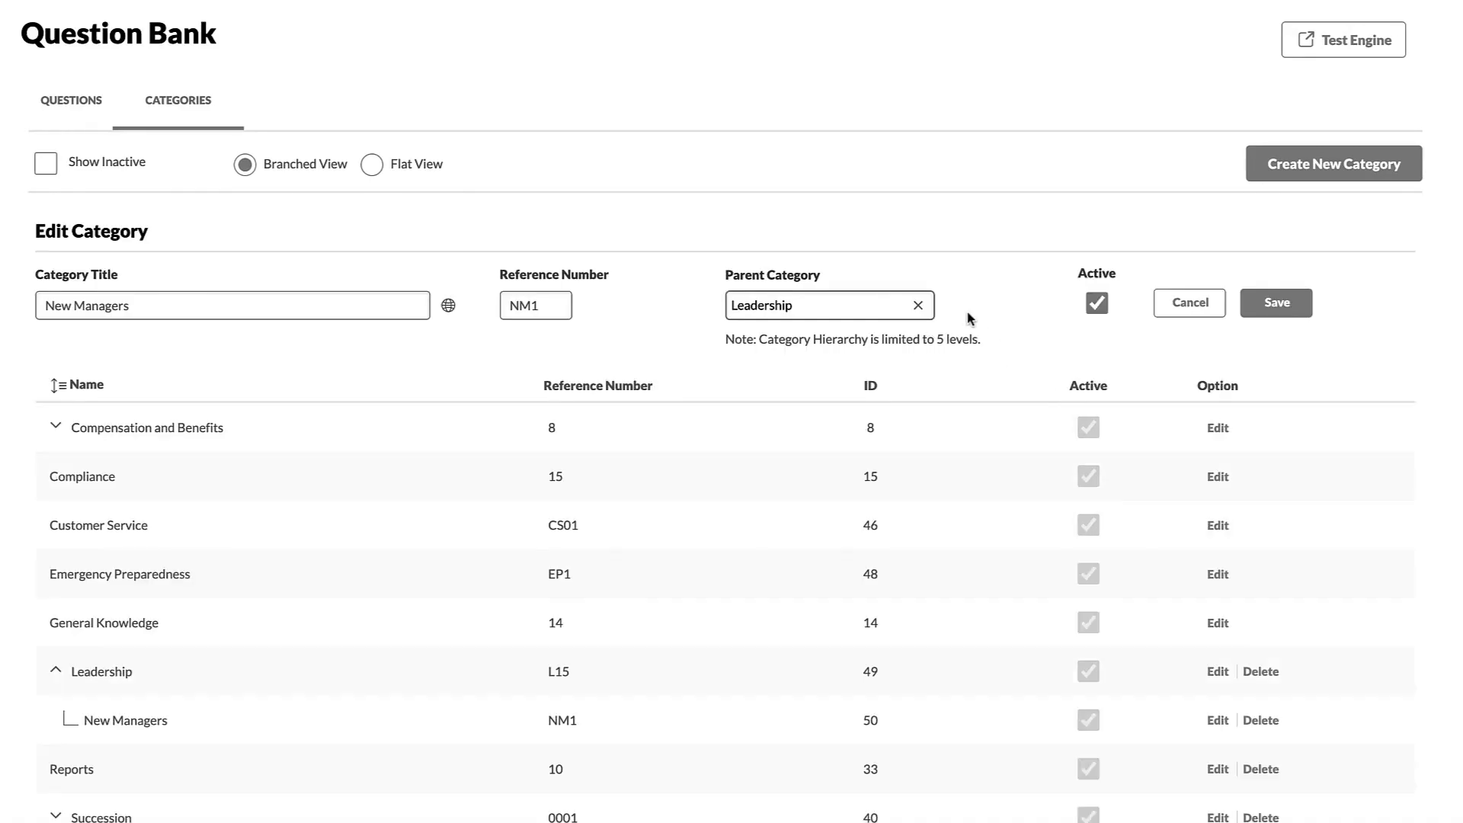
click(919, 305)
click(1266, 305)
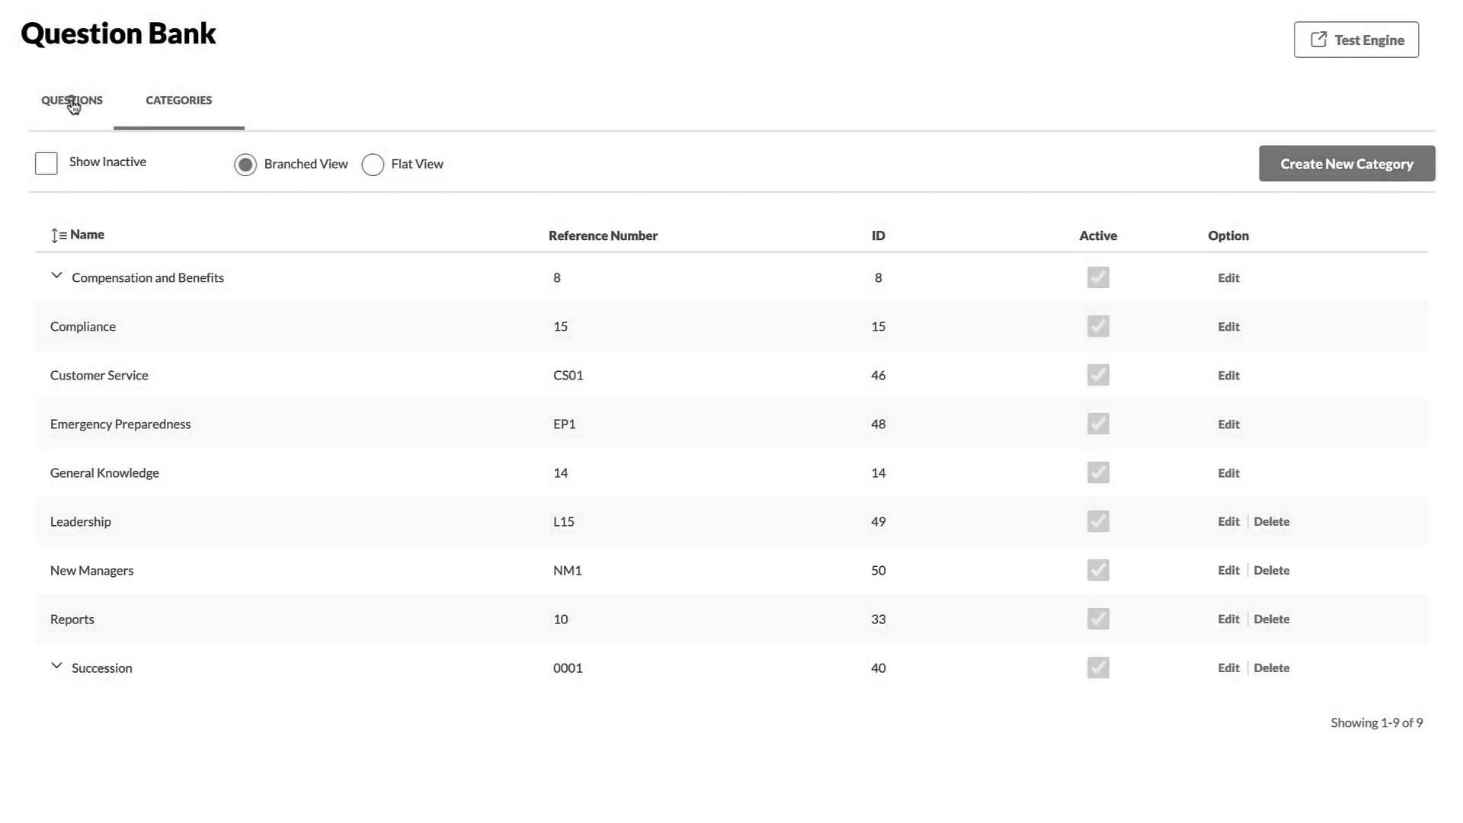
- Create a question 'When apologizing to a customer, what should you avoid?' with reference number CS75
click(71, 101)
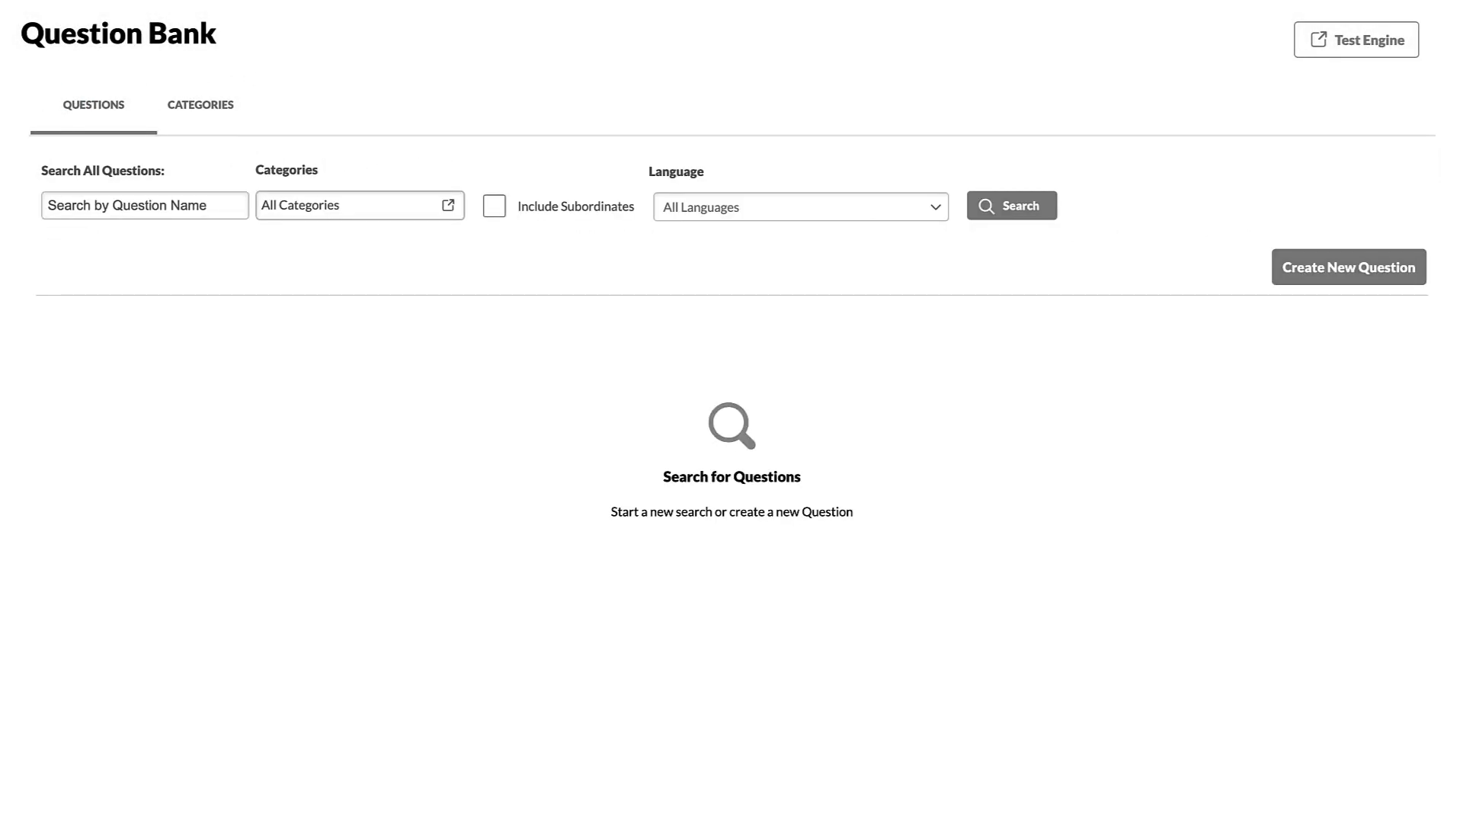
click(1332, 274)
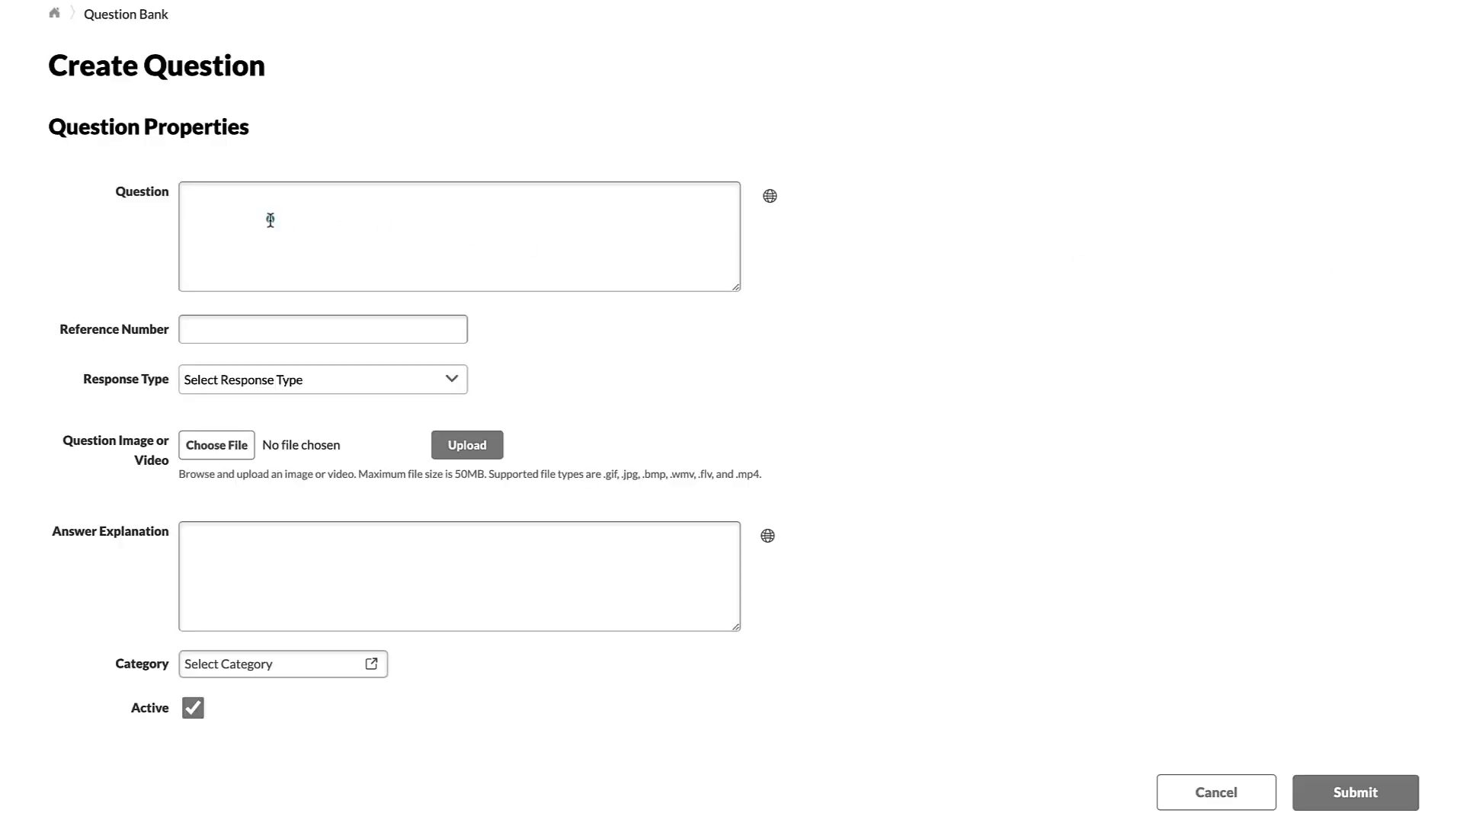
click(254, 239)
text(When apologizing to a customer, what should you avoid?)
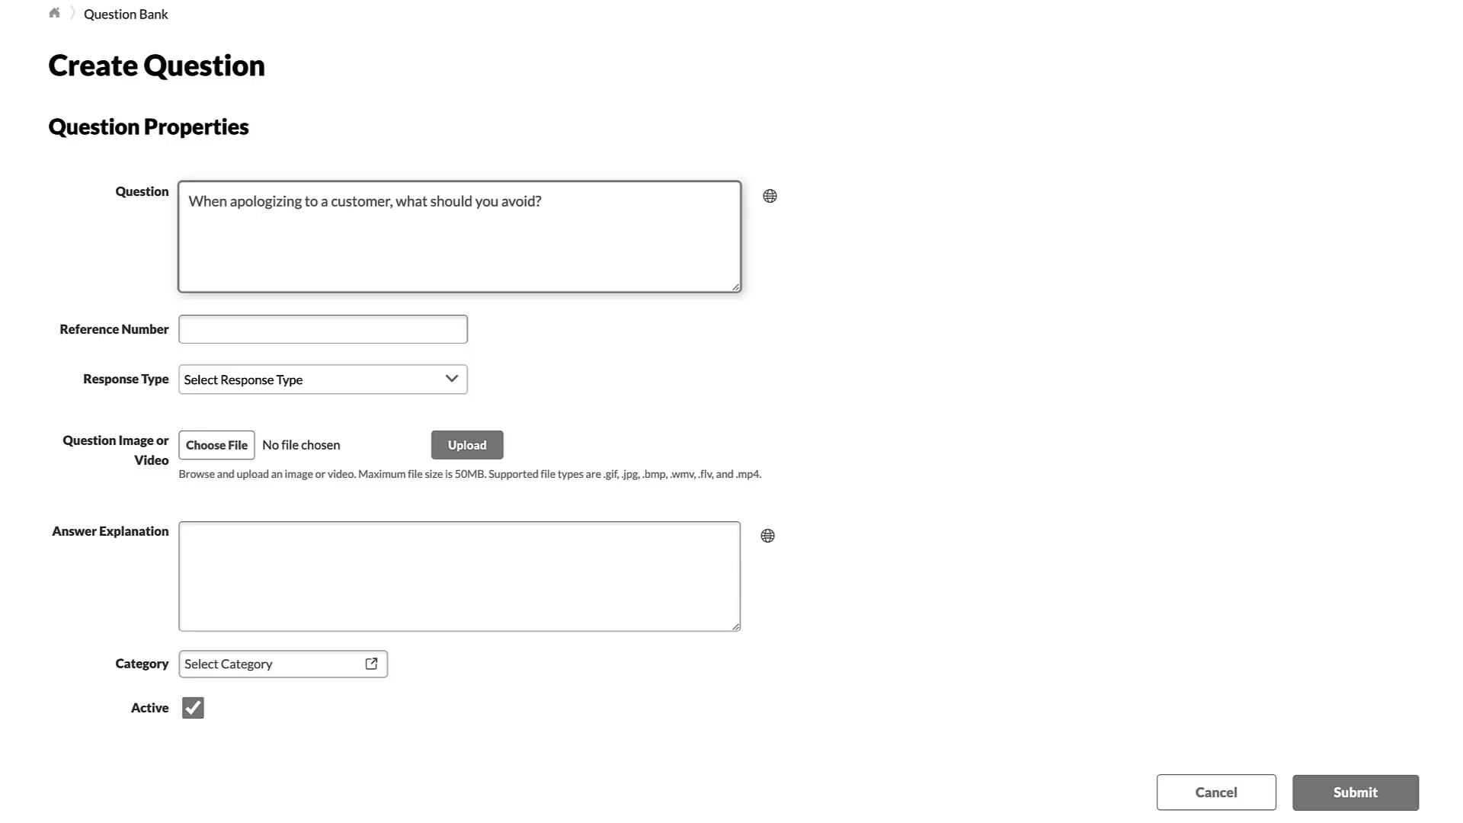
click(203, 330)
text(CS75)
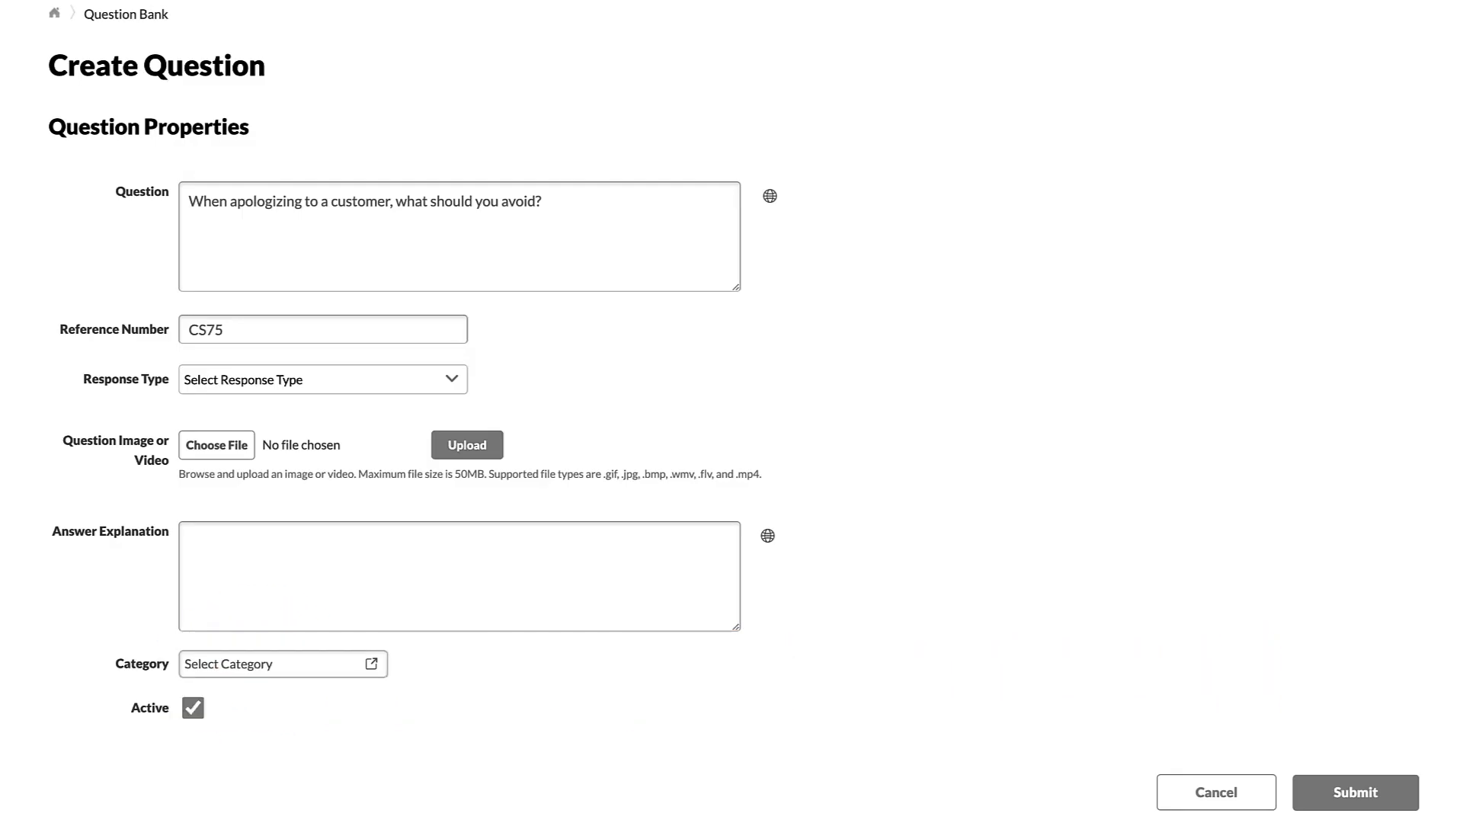
click(453, 379)
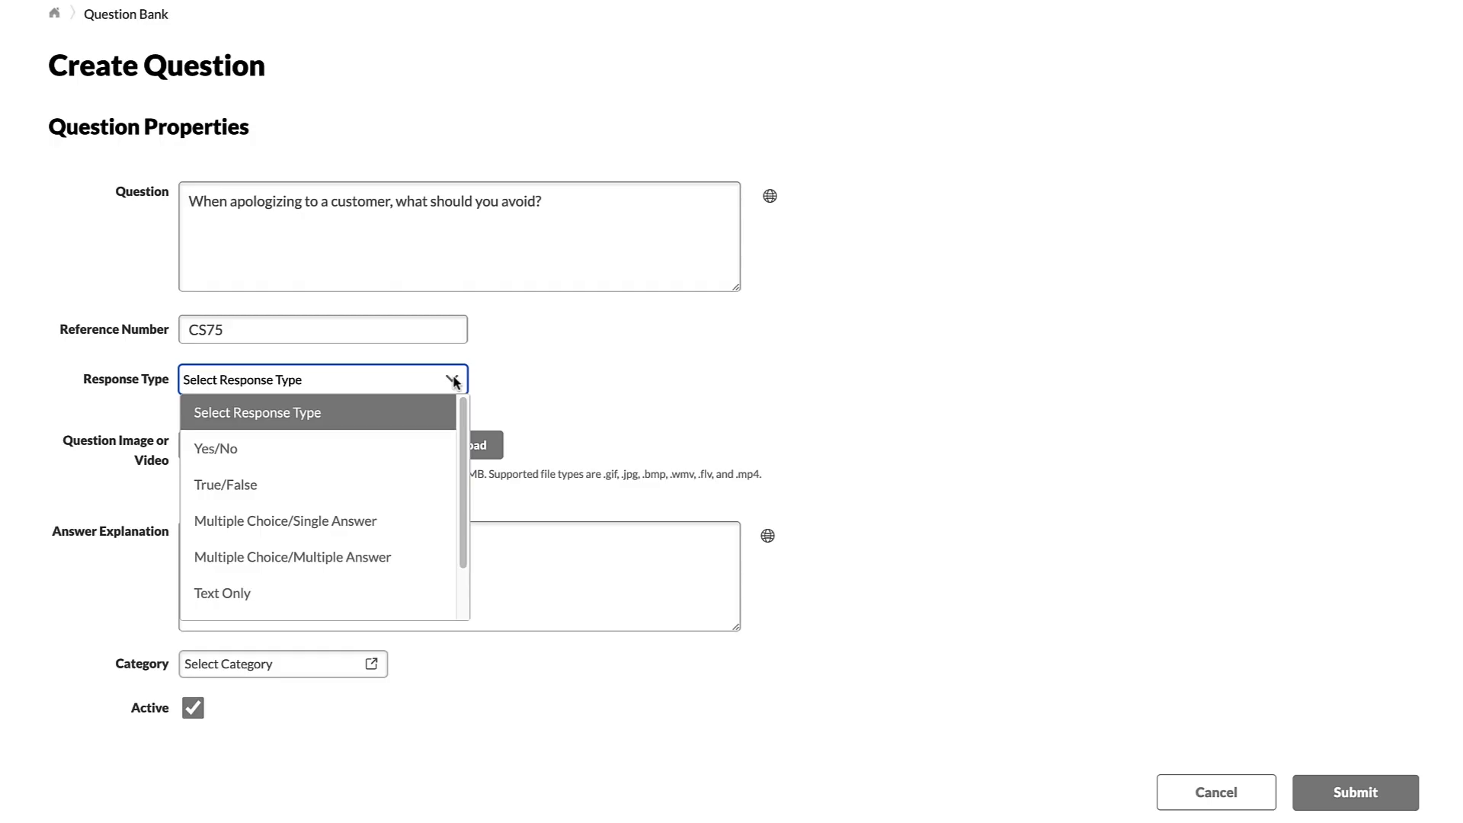
- Make the question multiple choice, single answer, with choices 'Honesty' and 'Trying to sell additional products'
click(287, 520)
scroll(284, 500, down, 1)
scroll(284, 501, down, 1)
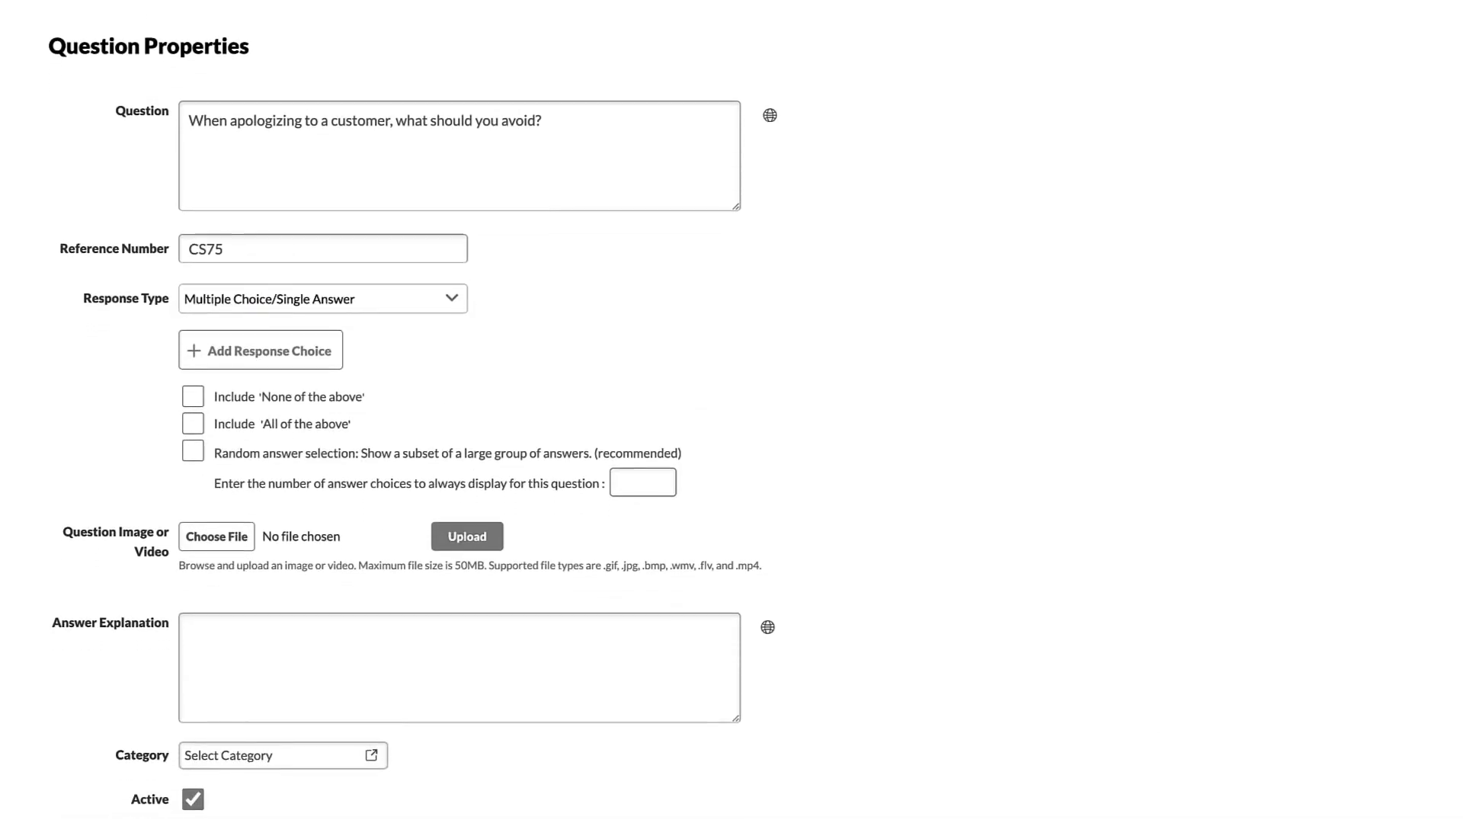
click(195, 351)
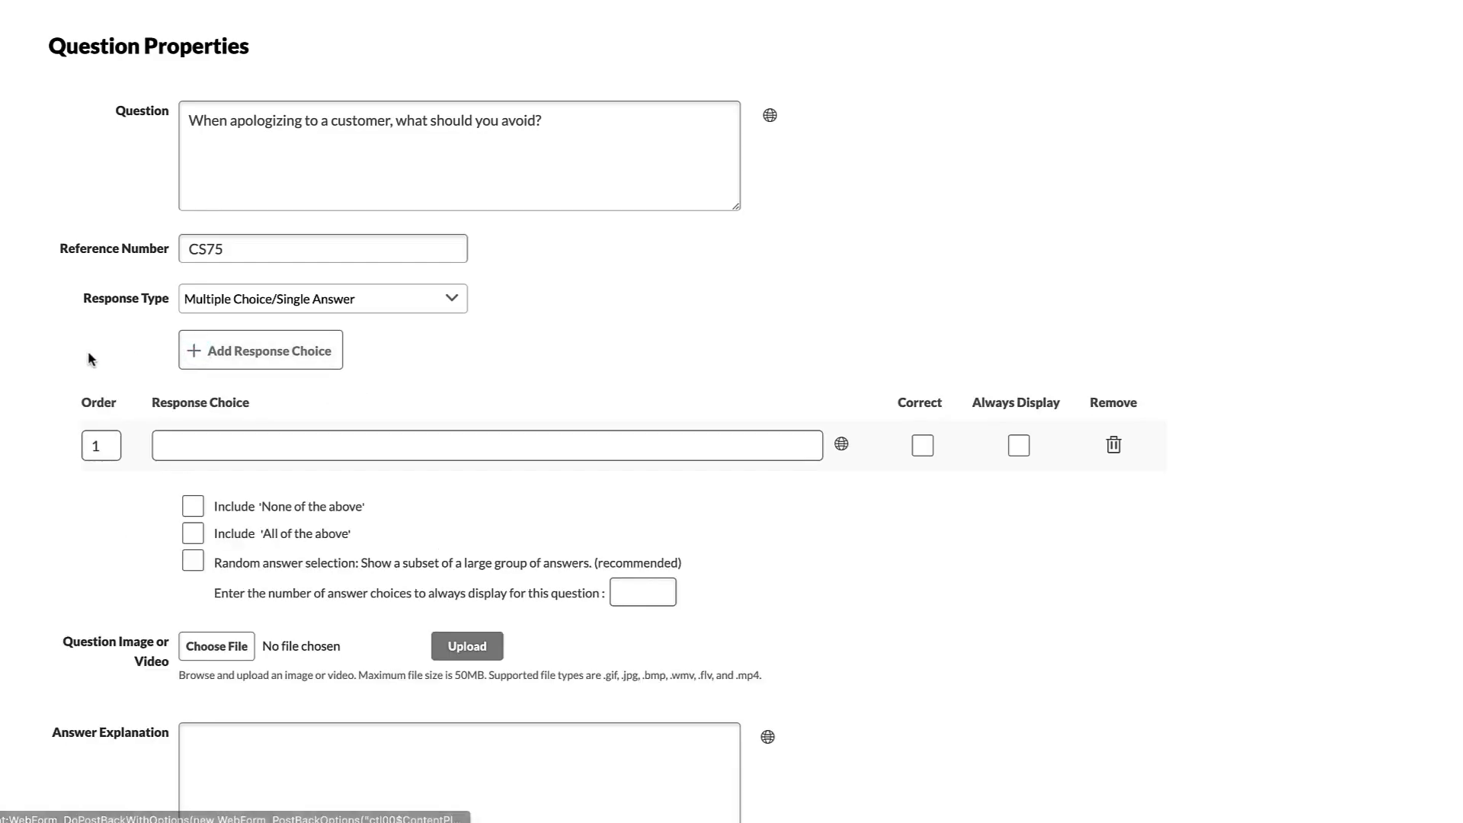
click(186, 442)
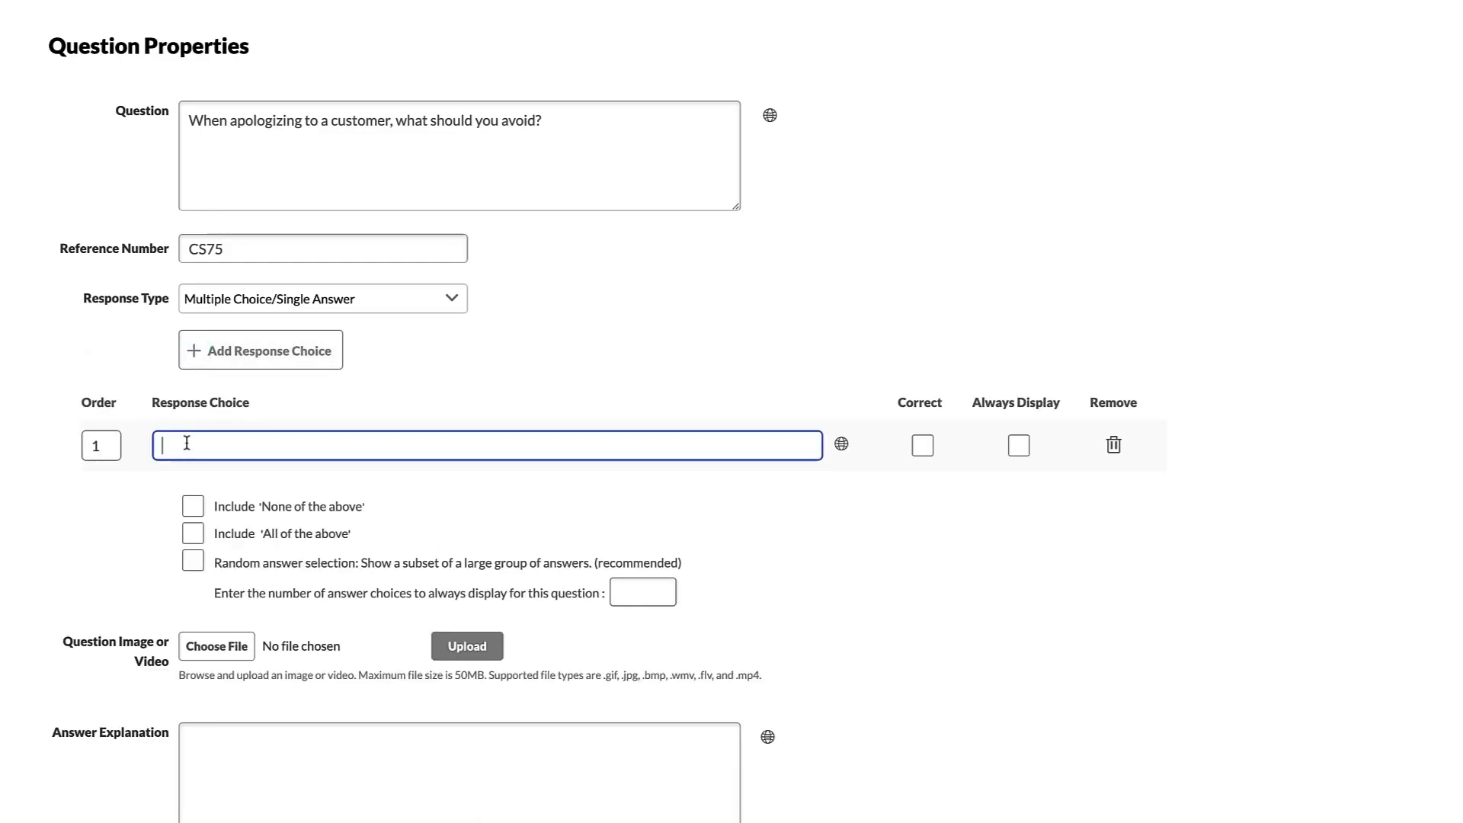
text(Honesty)
click(189, 353)
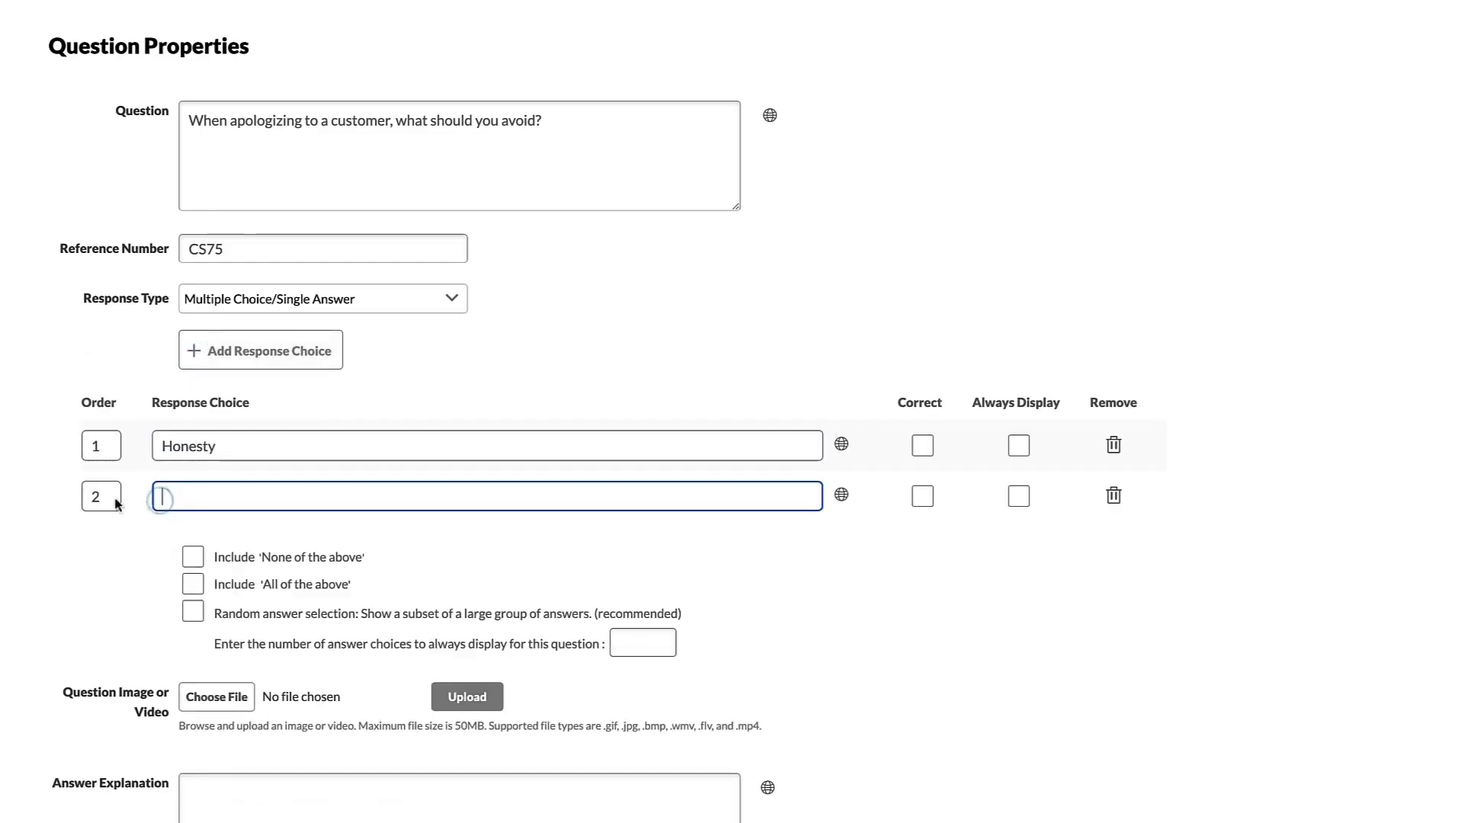
text(Trying to sell additional products)
click(195, 354)
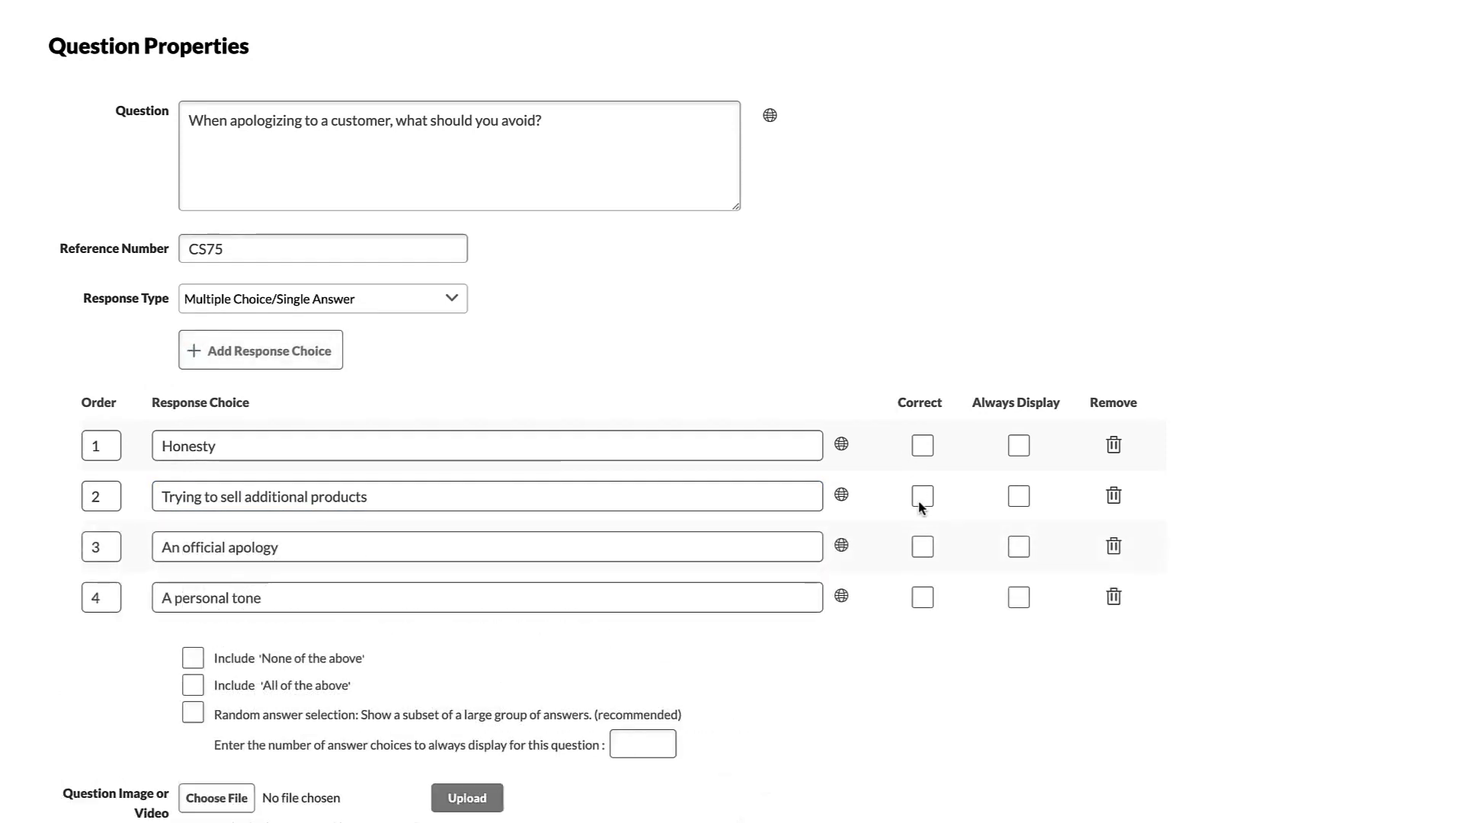
- Mark 'Trying to sell additional products' correct and always displayed, and enable random answer selection
click(922, 499)
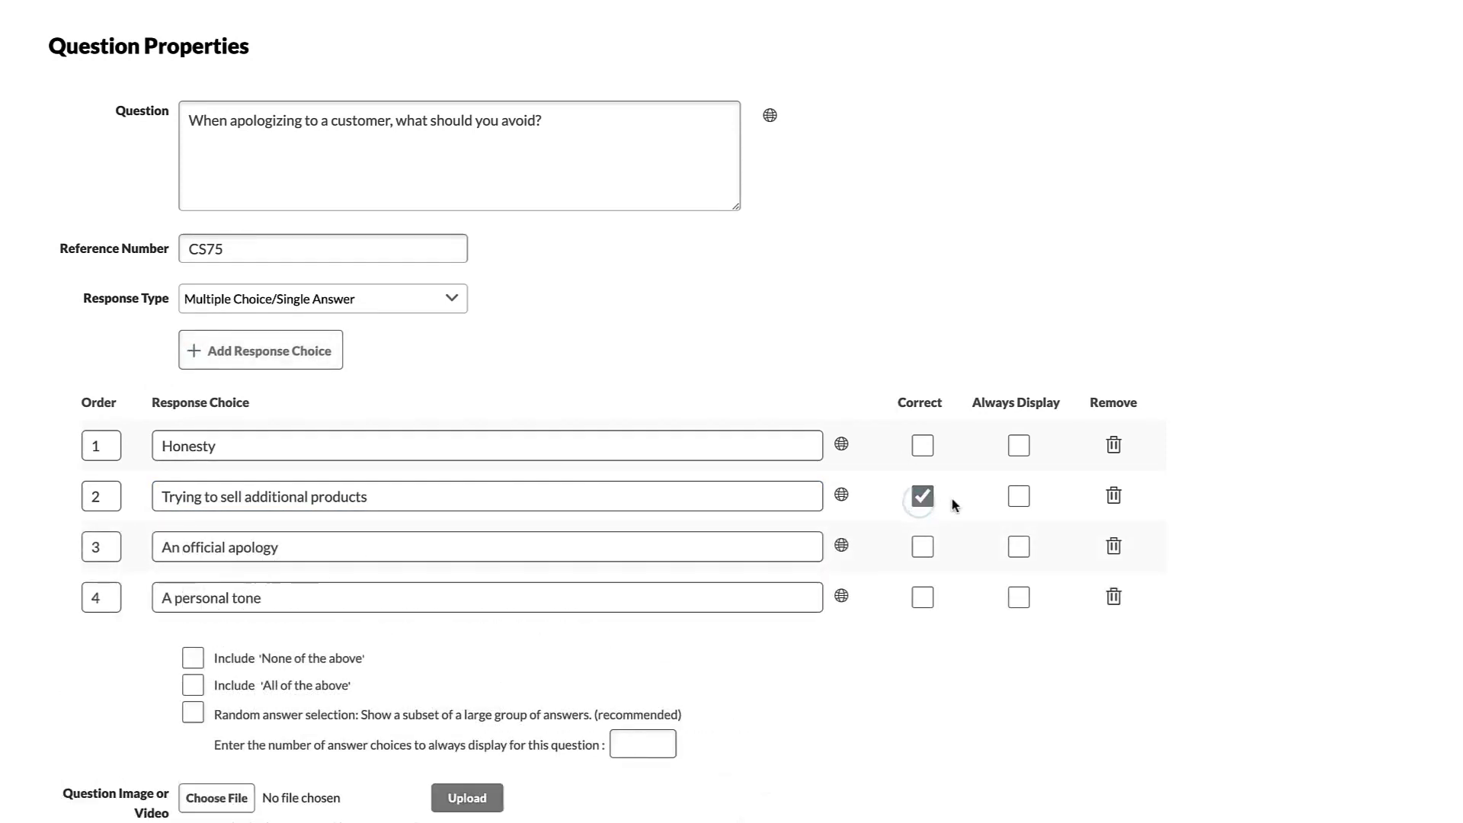
click(1020, 496)
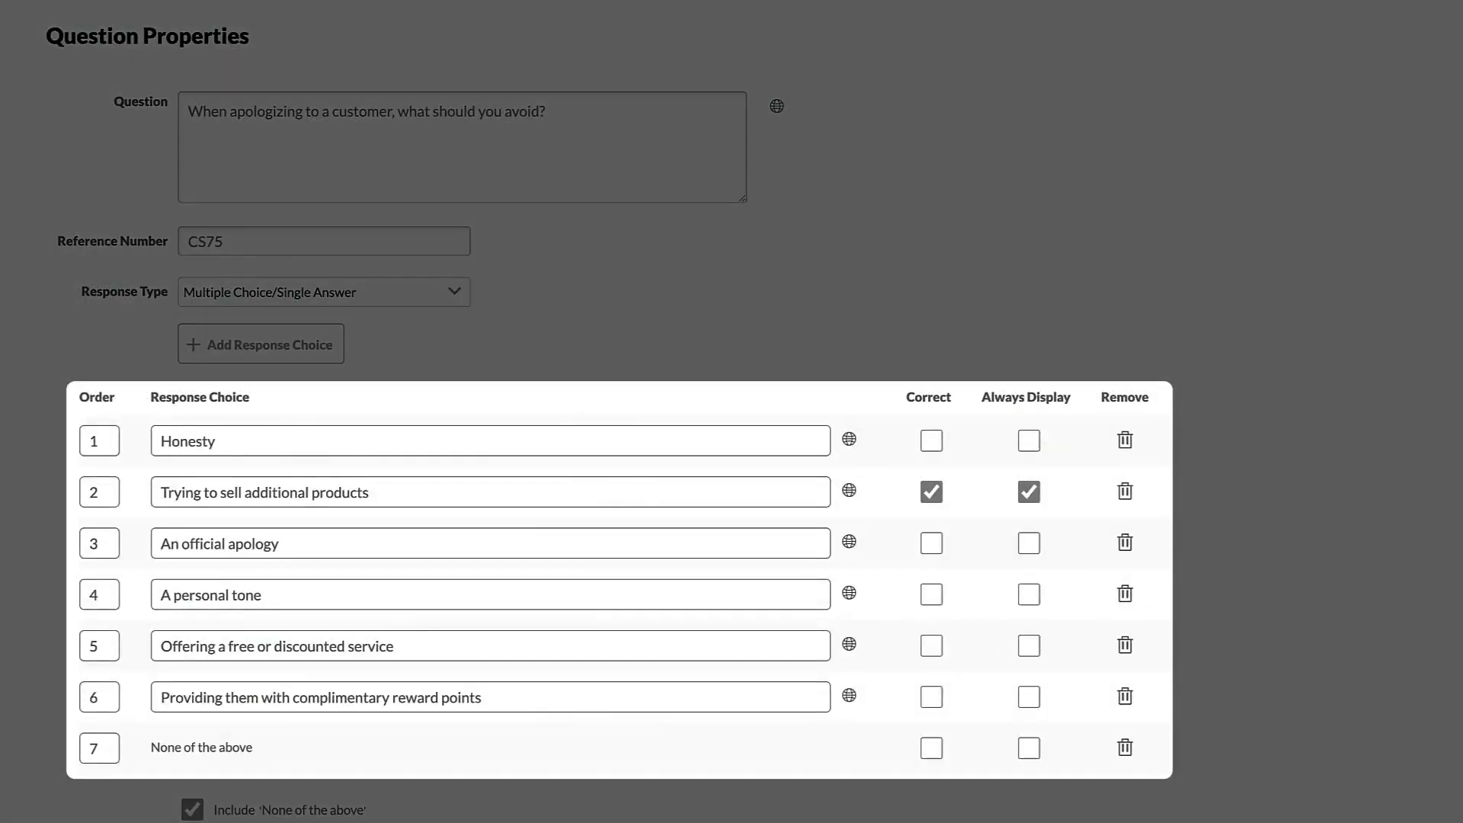
scroll(1382, 397, down, 4)
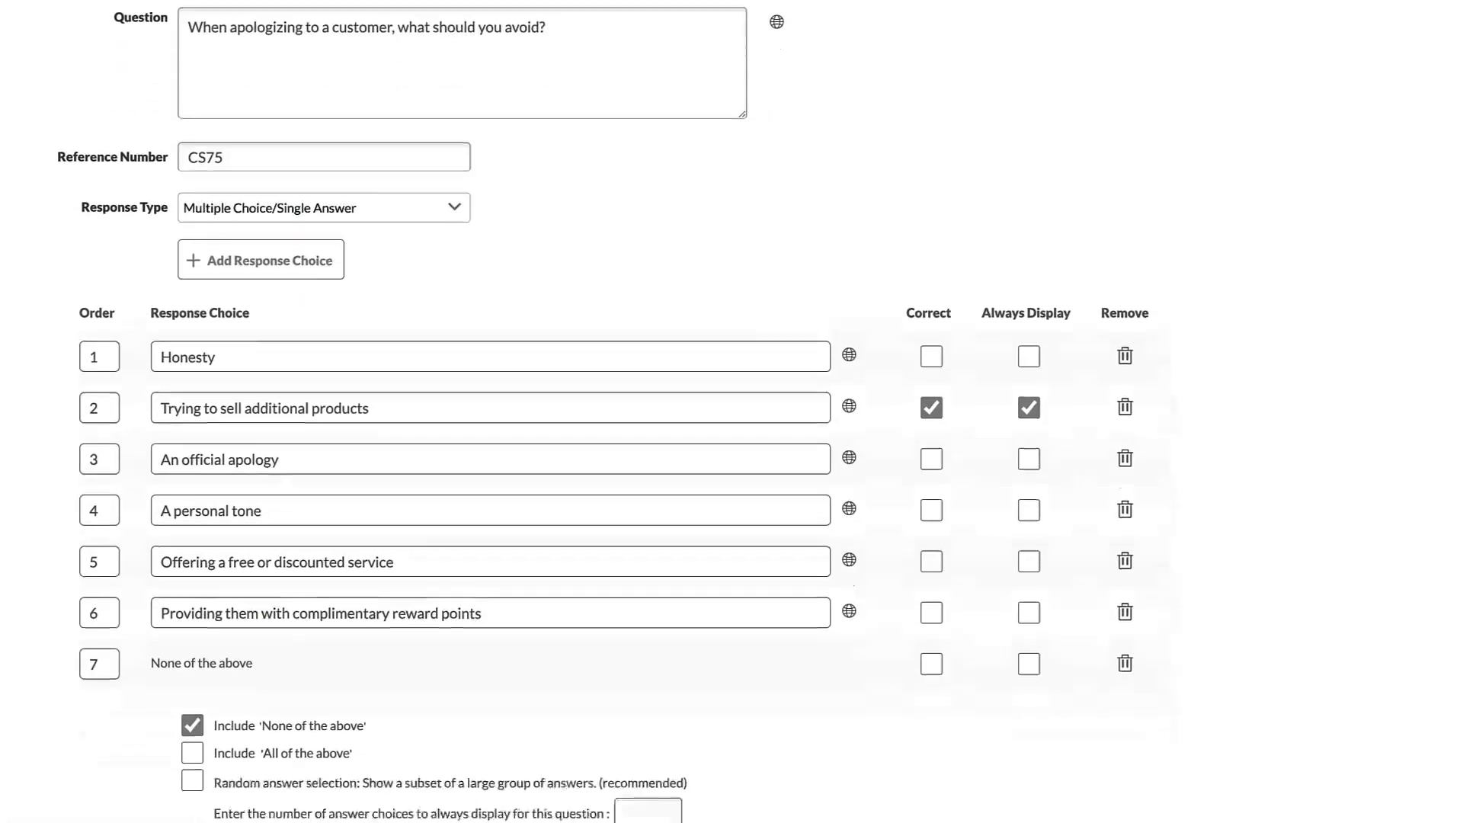
scroll(1383, 397, down, 3)
click(192, 324)
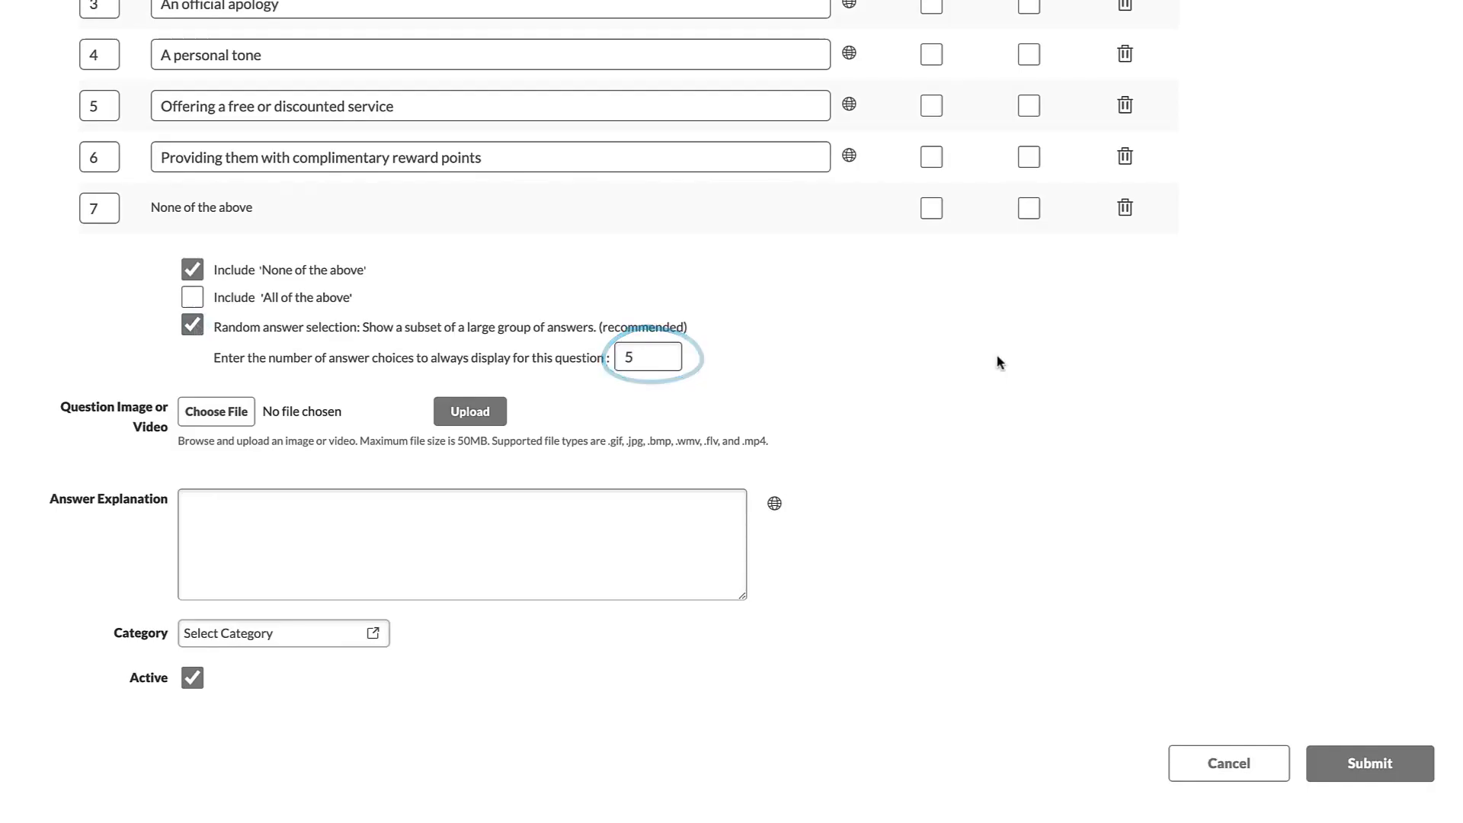
- Tick Always Display for 'An official apology' and 'None of the above'
scroll(999, 358, up, 2)
click(1029, 160)
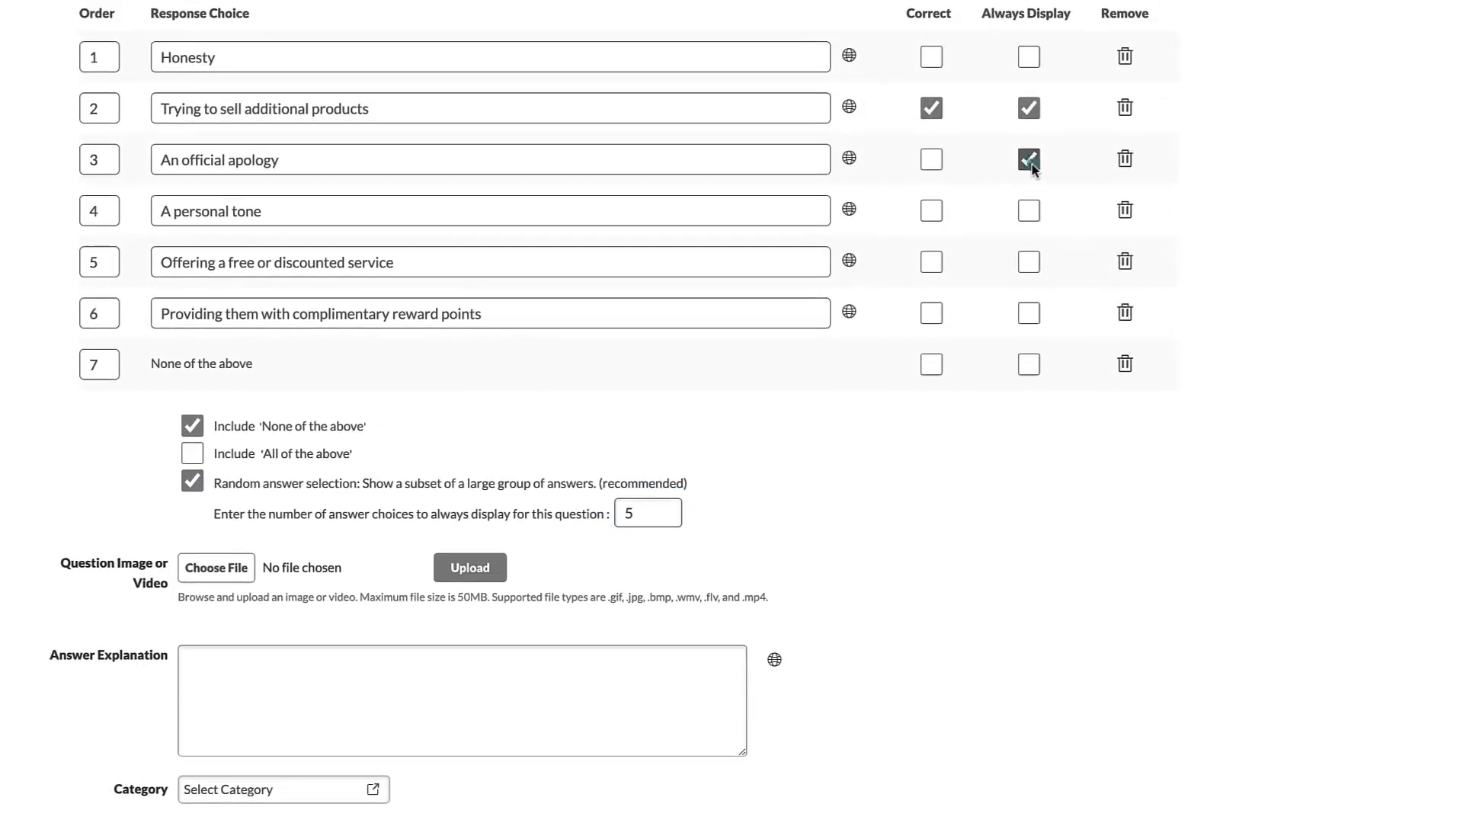
click(1027, 368)
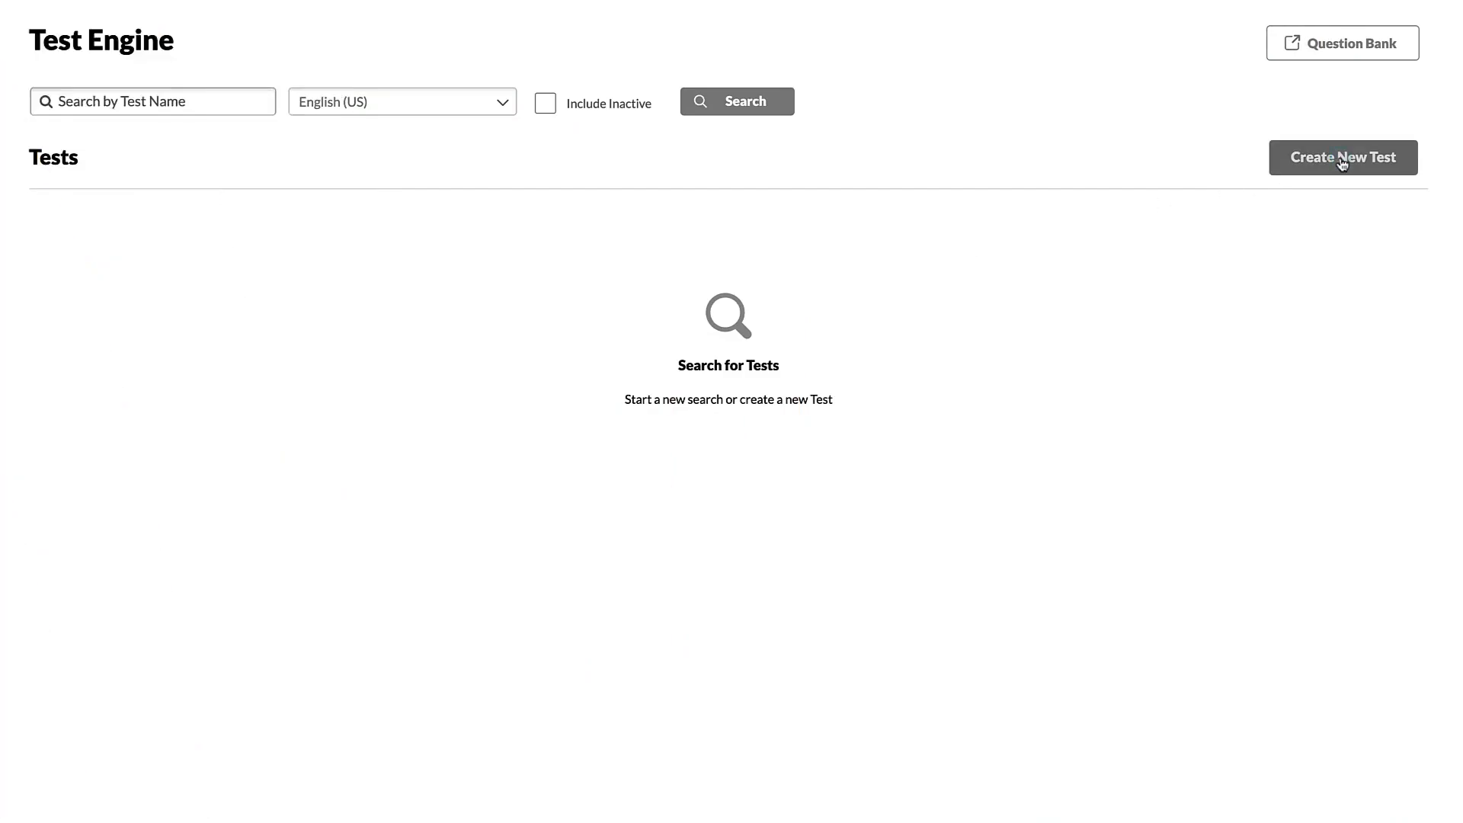
- Create a new test with 'Allow Review After Every Attempt' ticked
click(1343, 158)
scroll(1352, 523, down, 9)
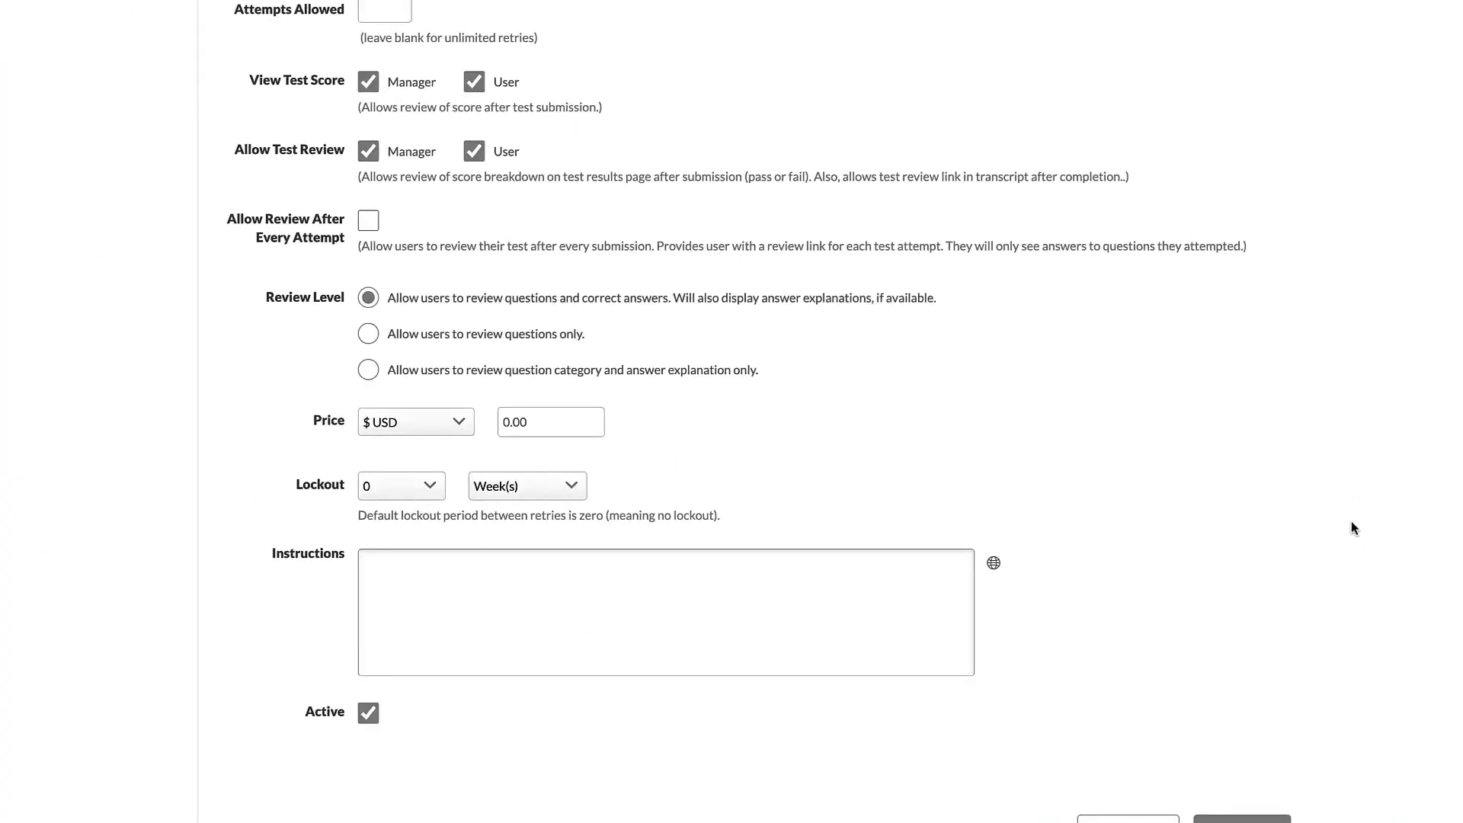
click(369, 223)
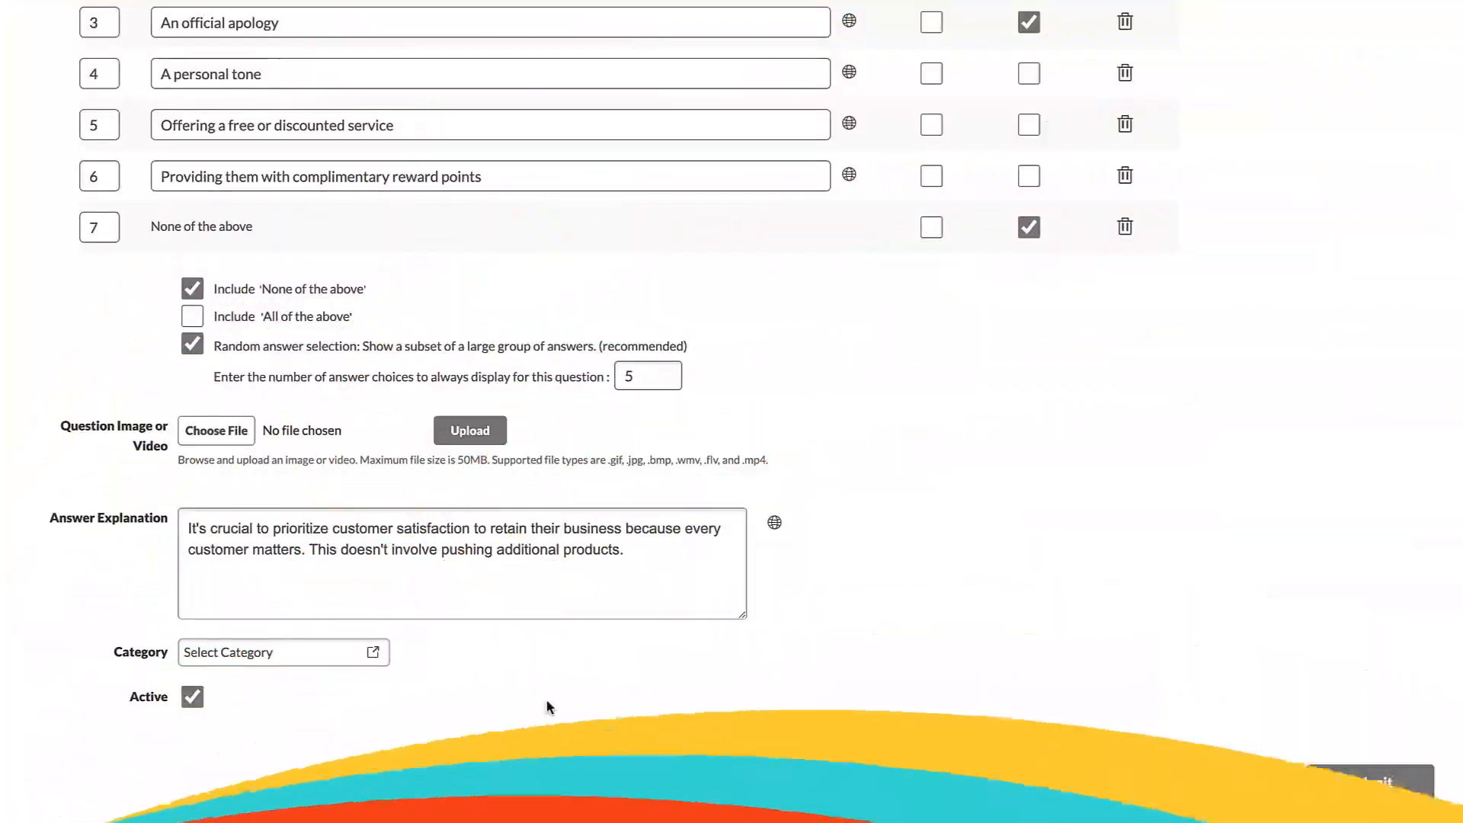
- Assign the multiple-choice question to the Customer Service category and submit it
click(373, 653)
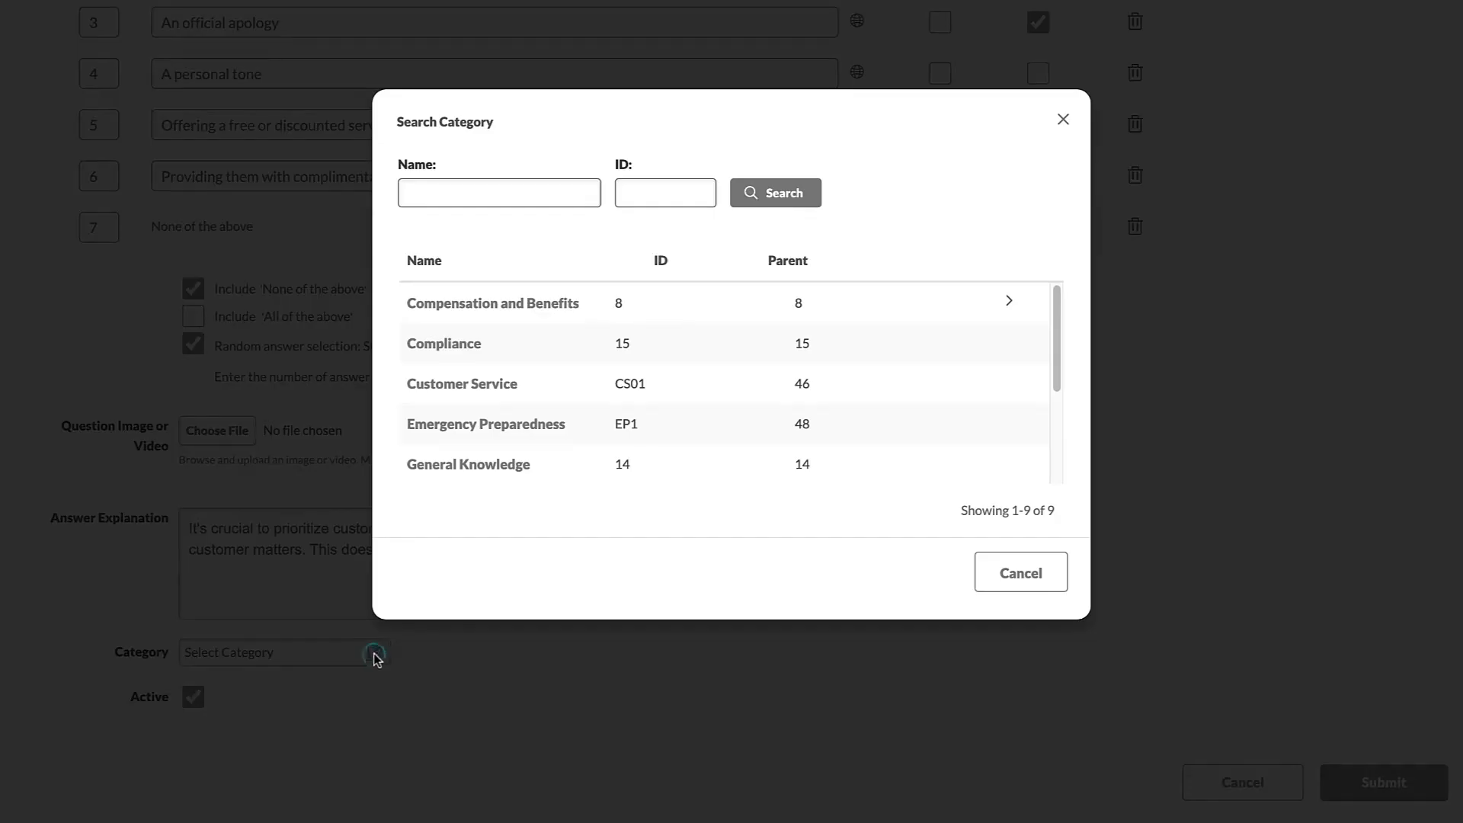
click(427, 390)
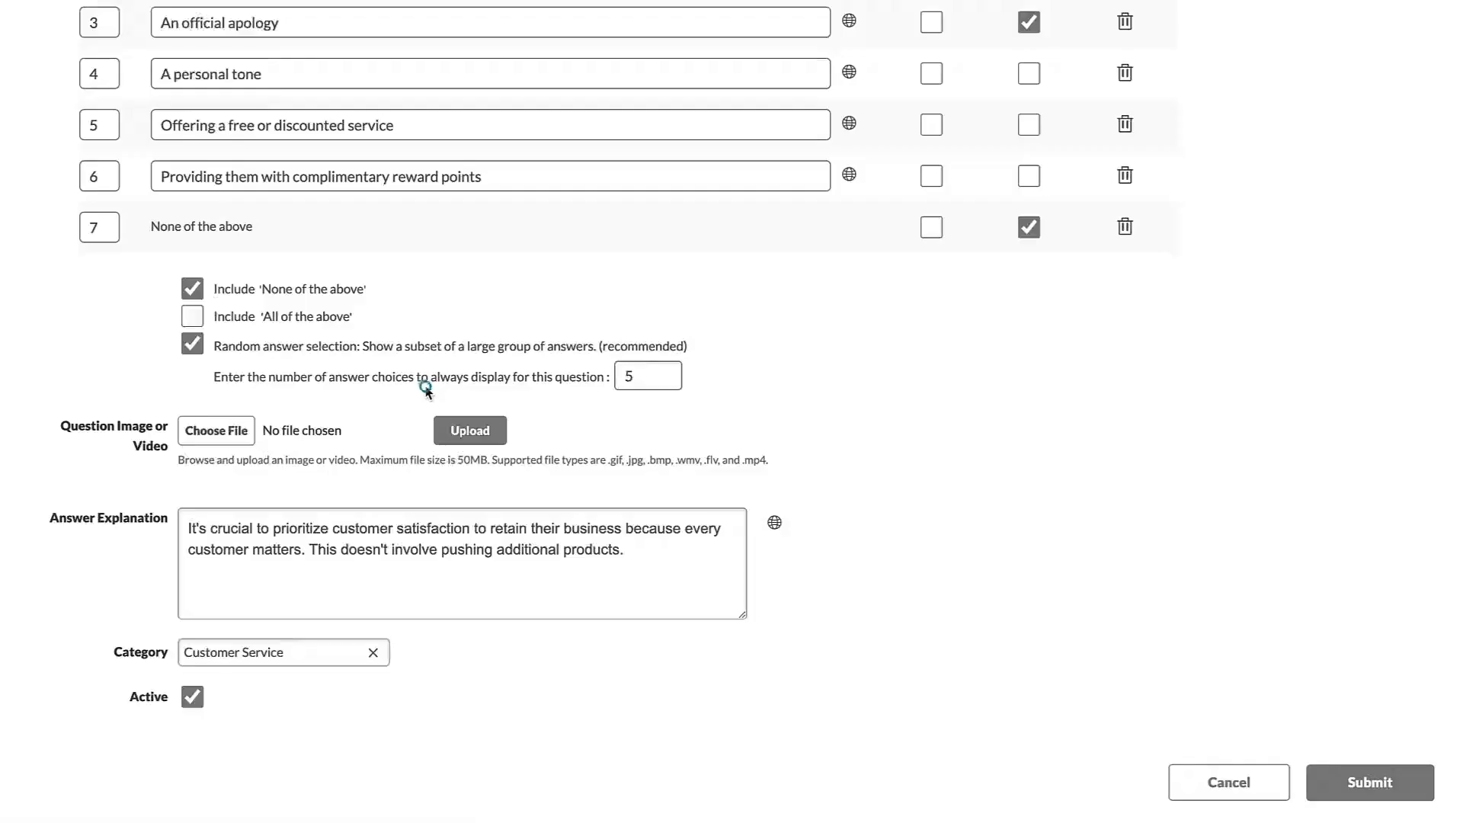
click(1369, 785)
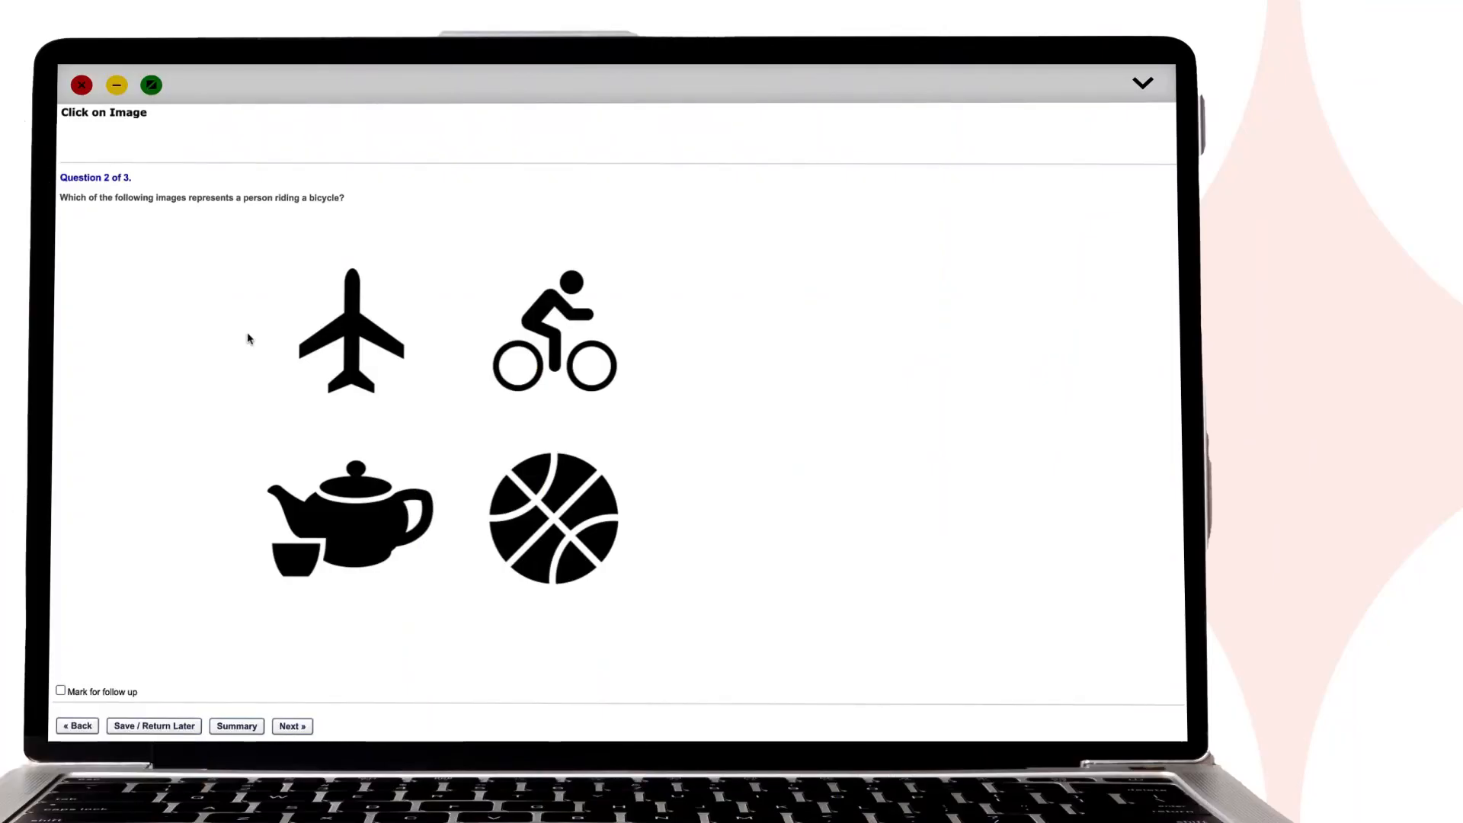
- Place the answer marker on the bicycle in Question 2's image
click(539, 322)
click(539, 323)
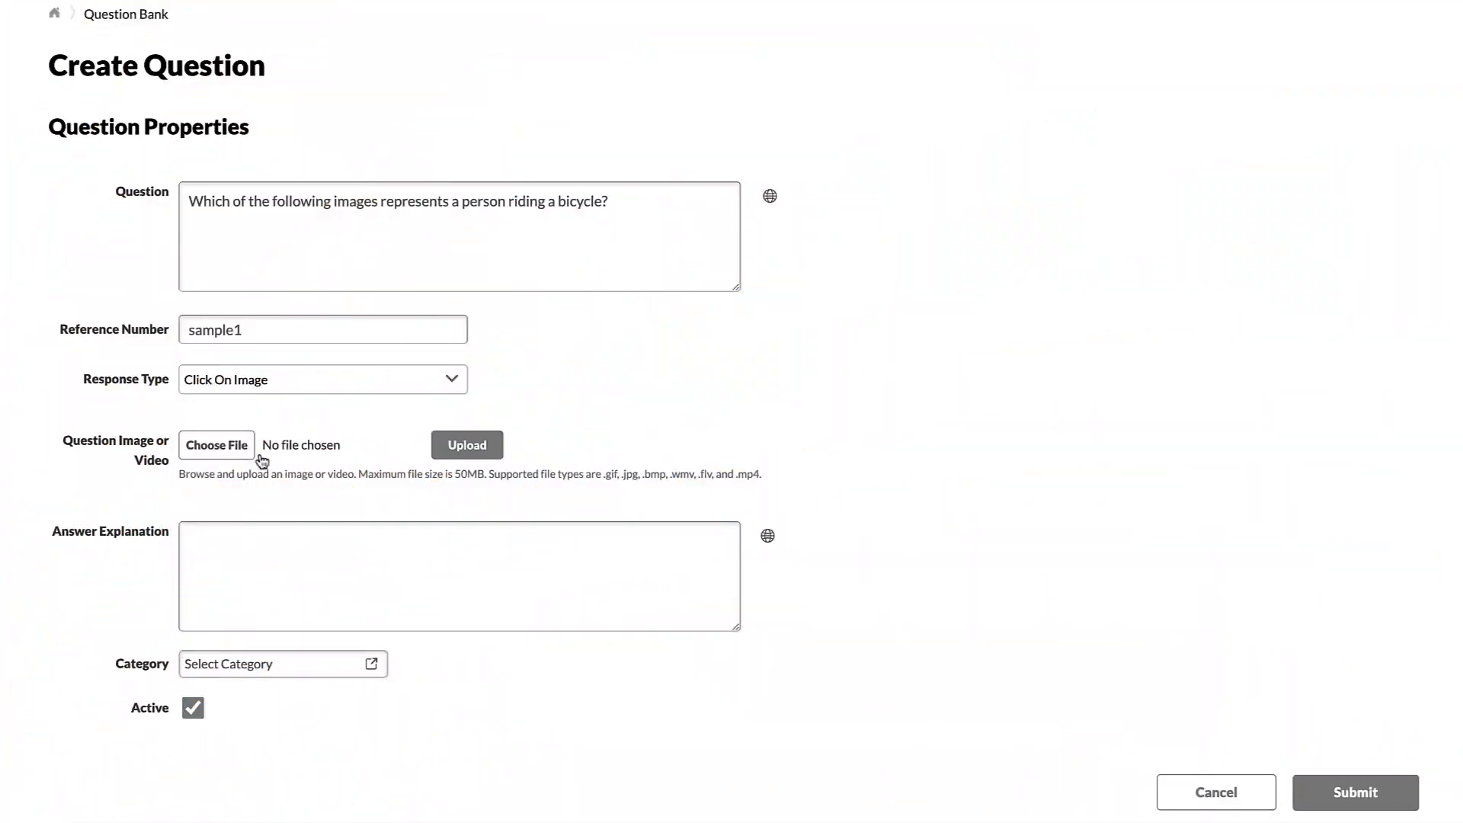
- Upload 'Click on Image example.jpg' as the question's image
click(216, 448)
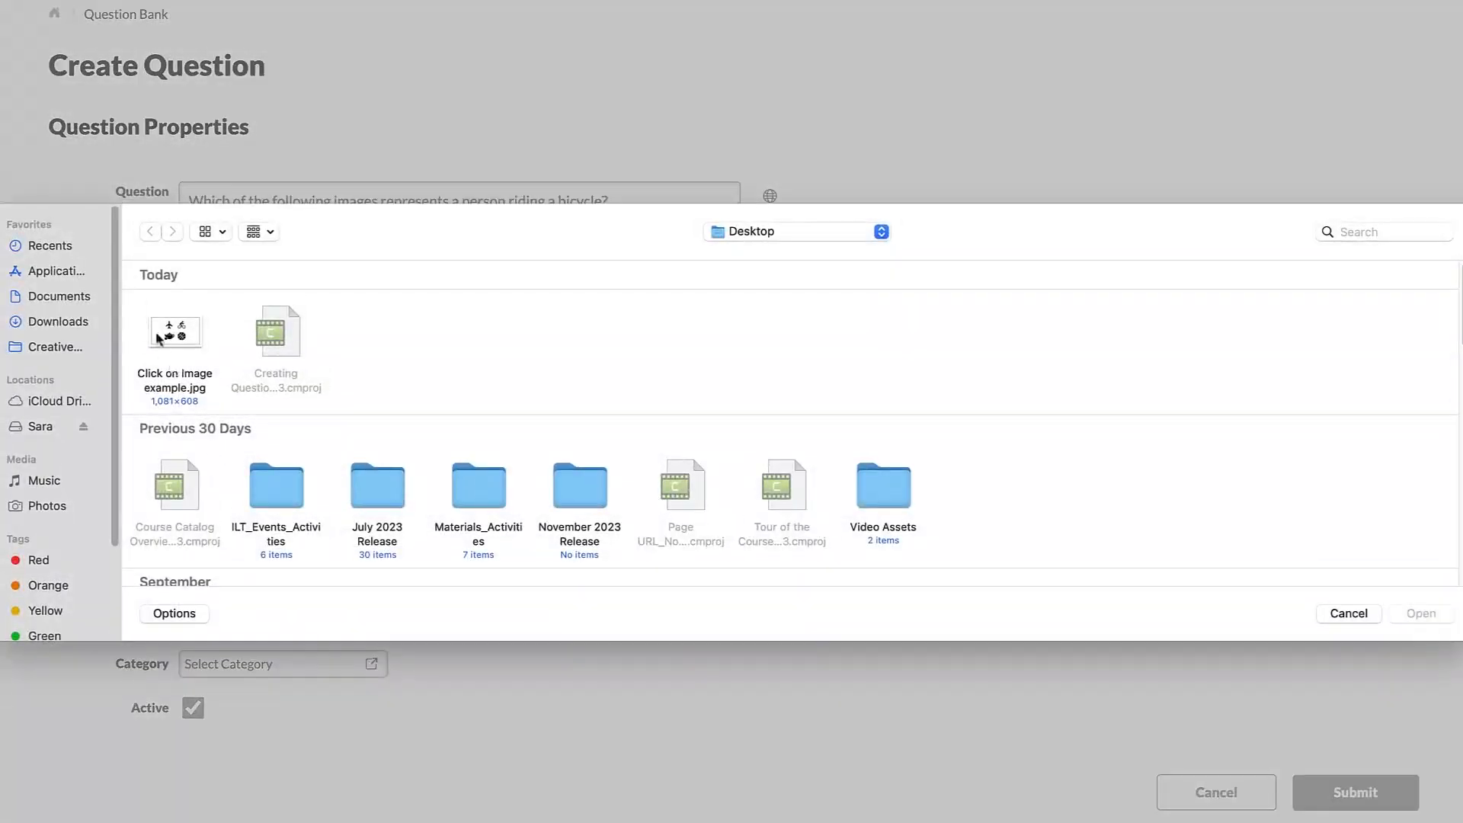
click(161, 337)
click(1422, 614)
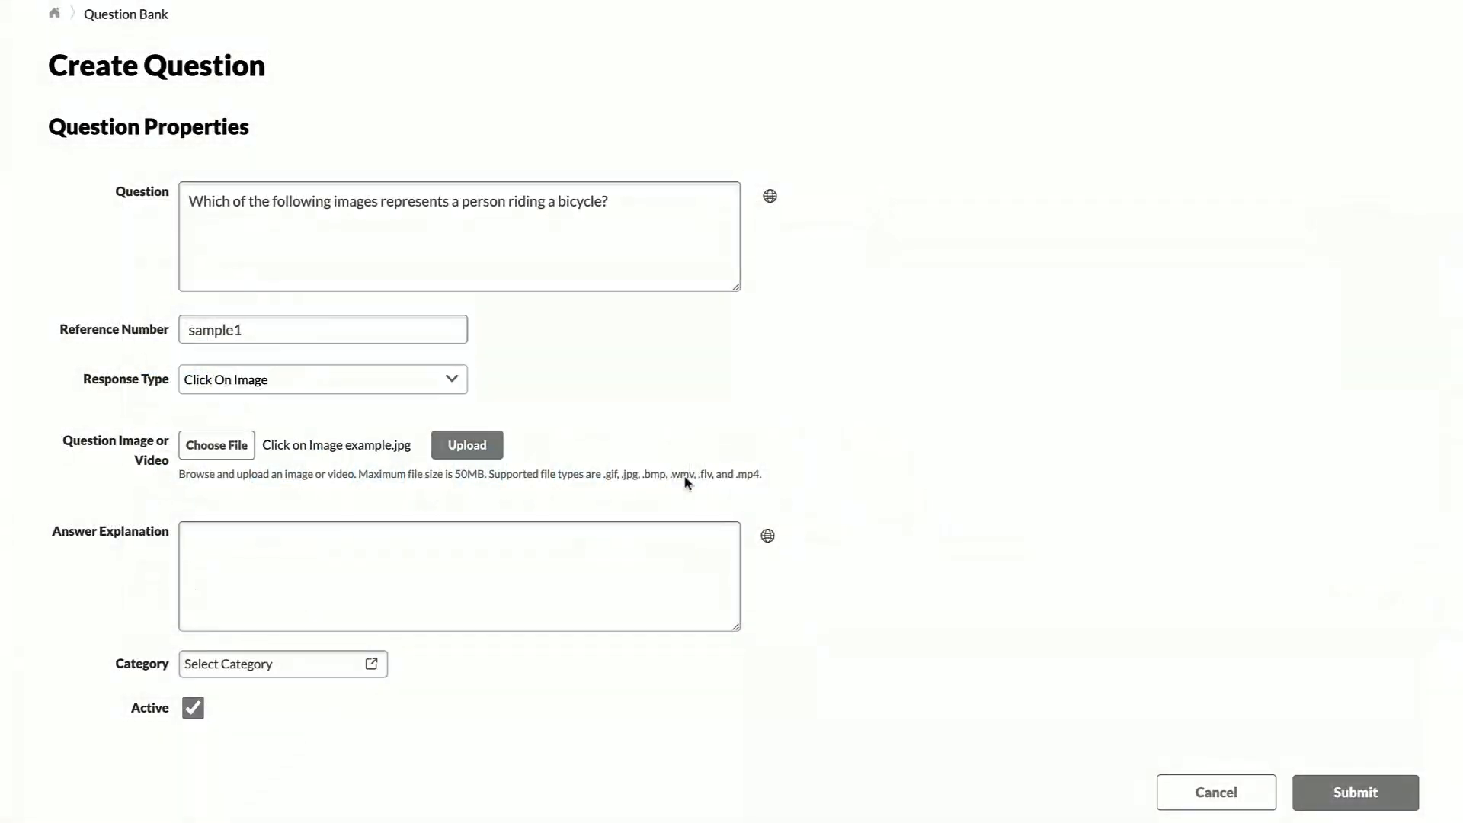
click(475, 447)
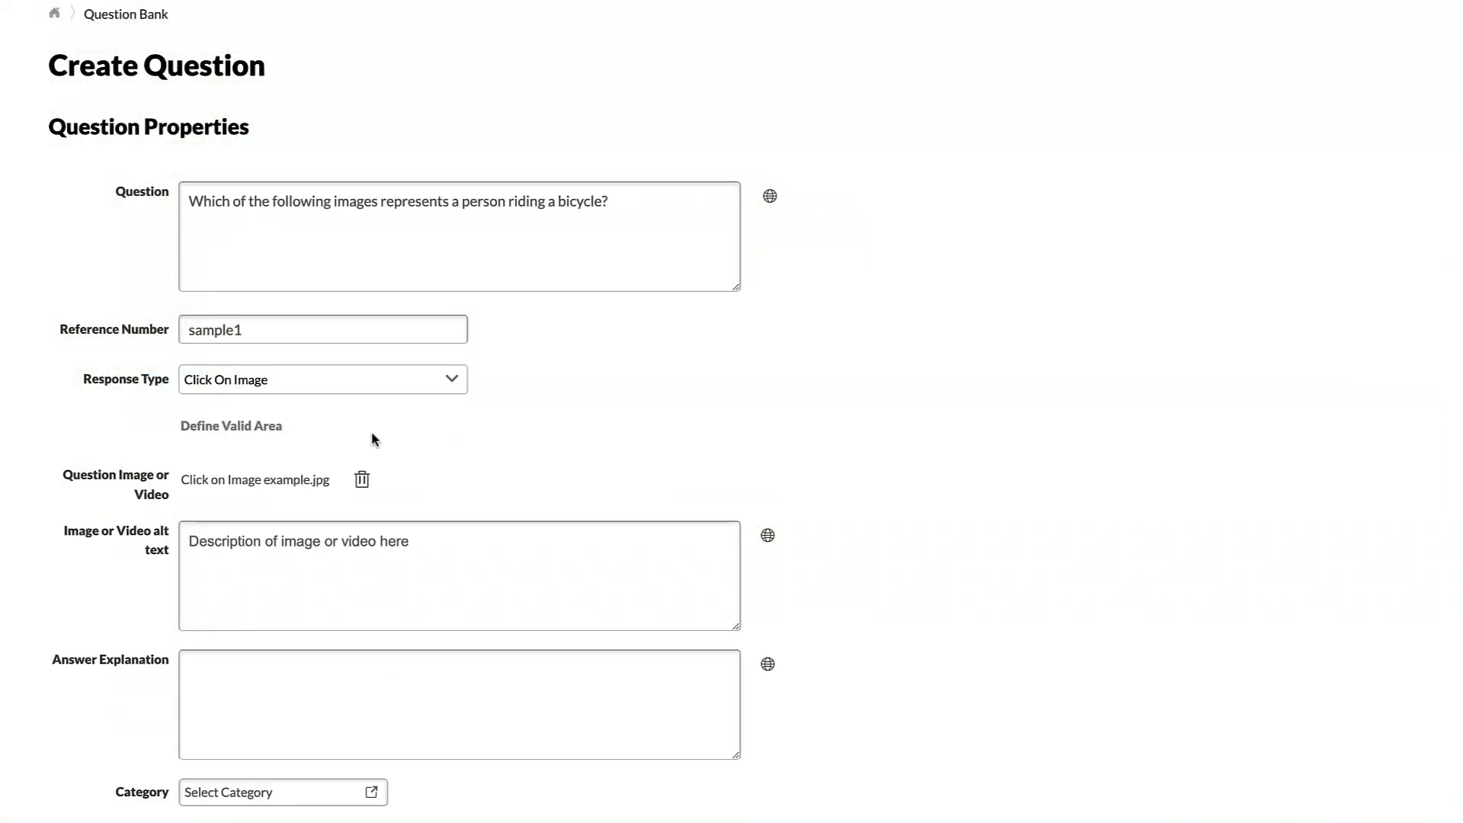
- Outline the bicycle with corner points as the valid answer area and save it
click(238, 426)
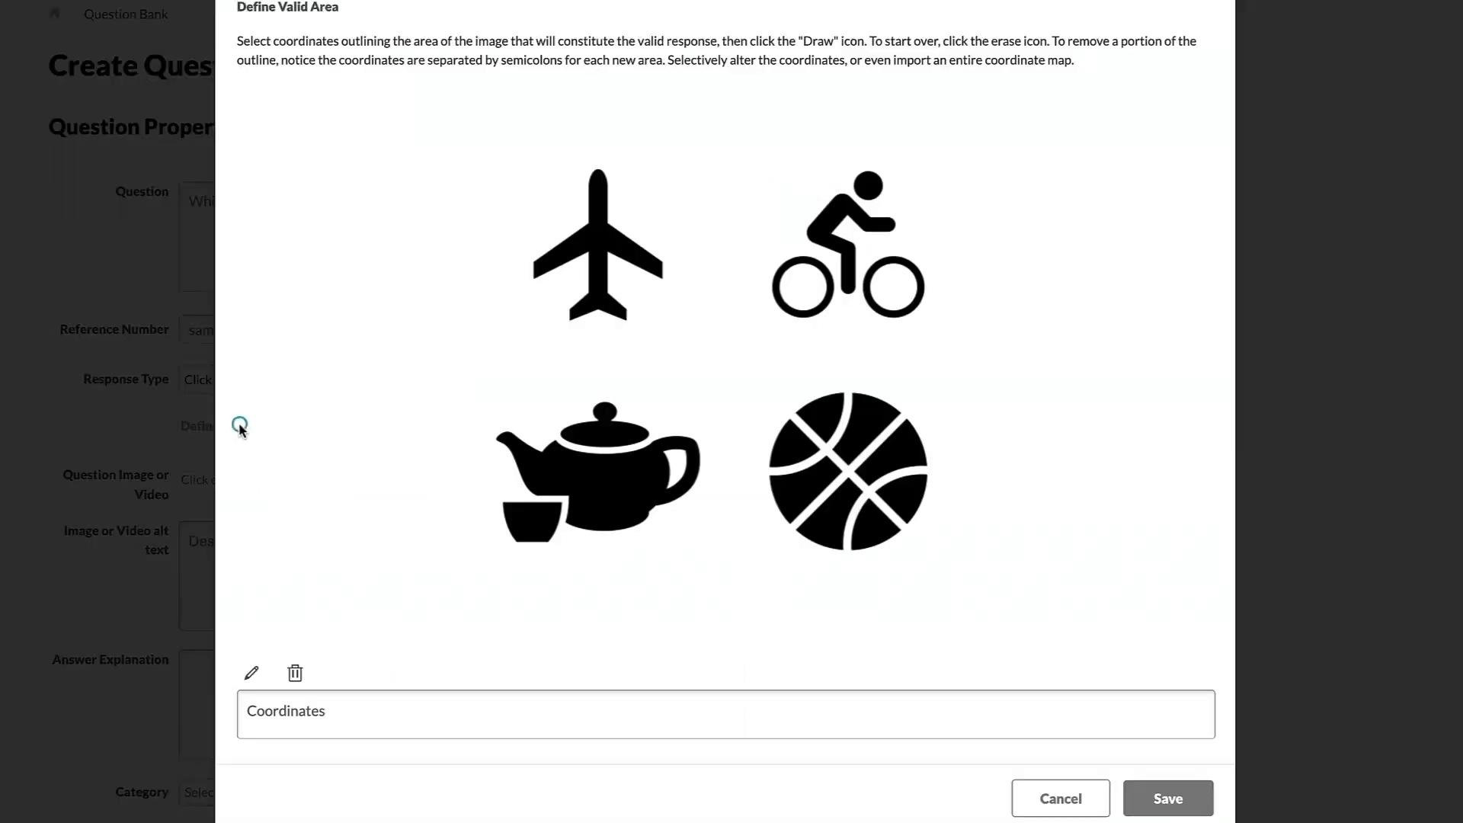
click(736, 146)
click(958, 149)
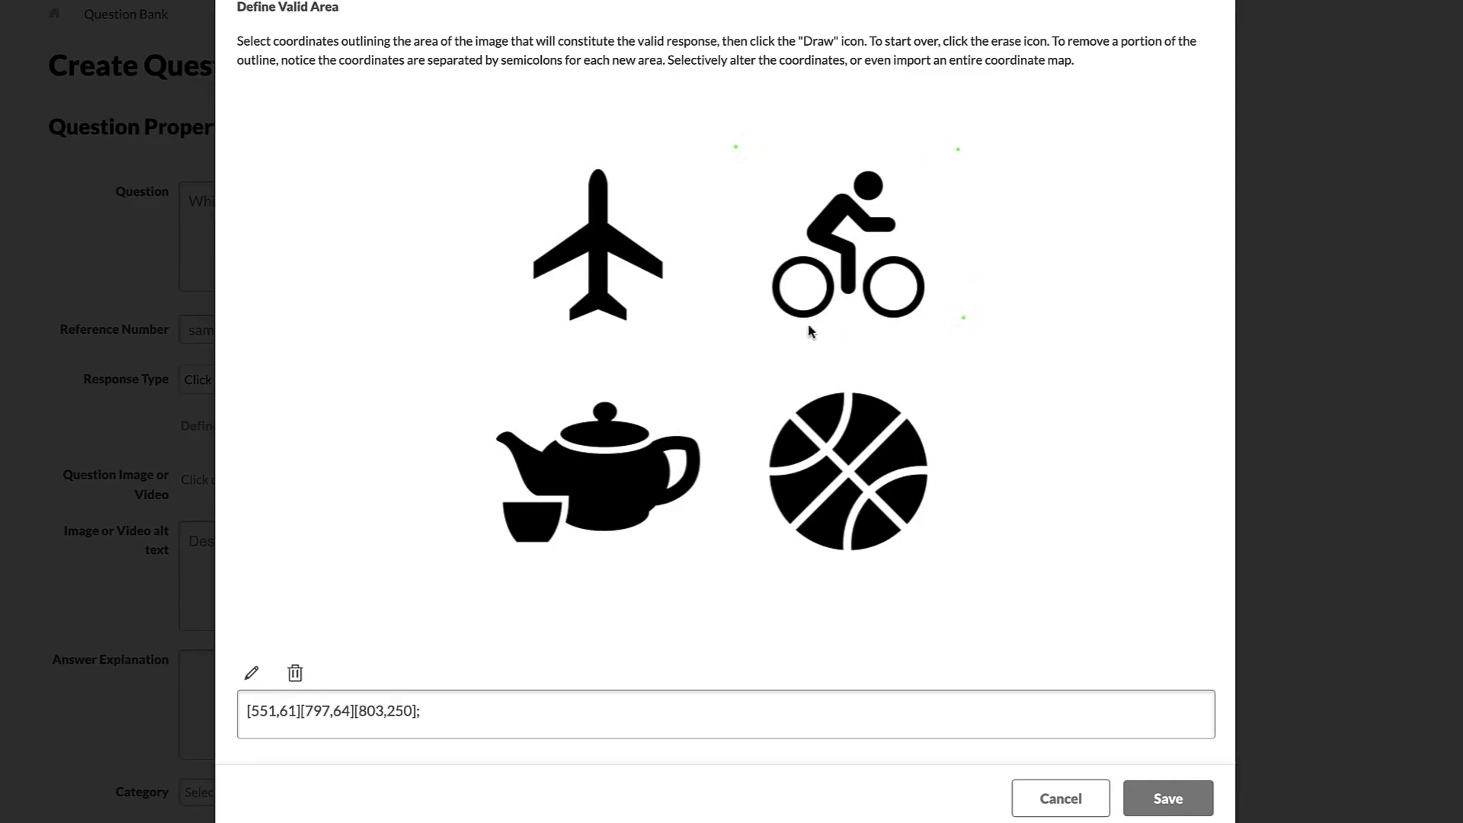
click(752, 328)
click(251, 673)
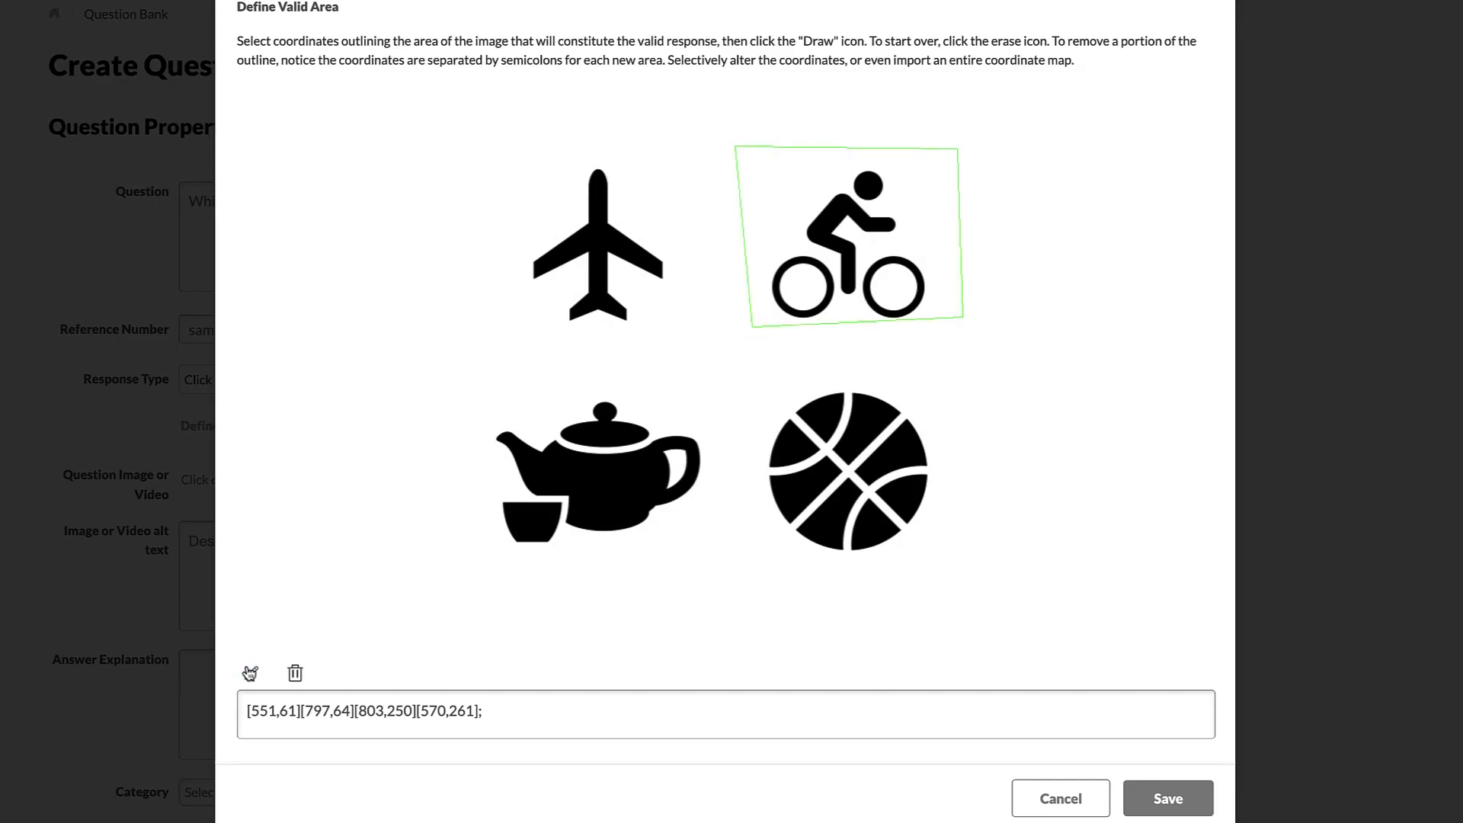
click(1162, 798)
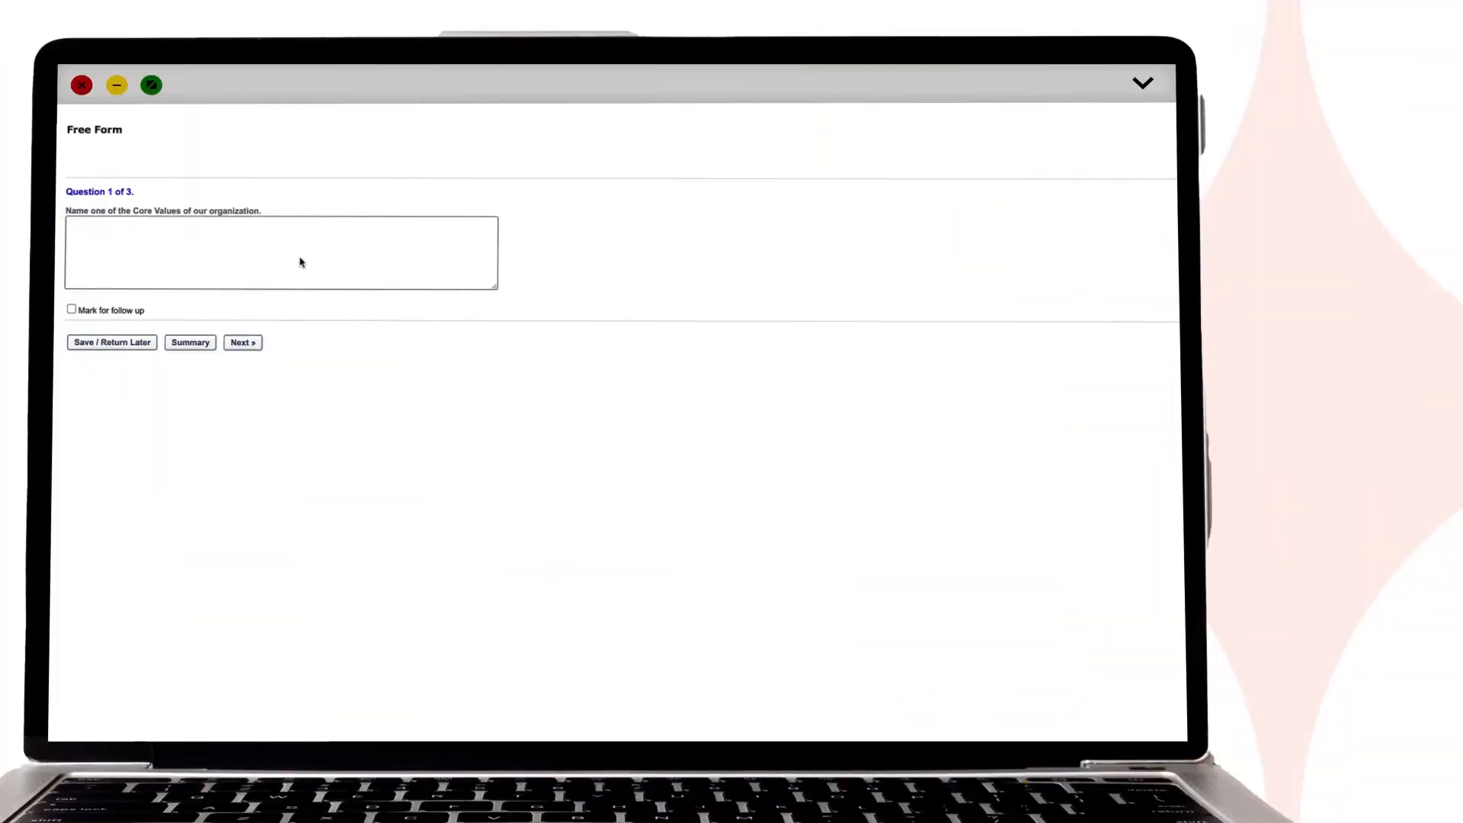
- Enter 'Be collaborative across all teams.' as the free-form answer
click(301, 262)
text(Be colla)
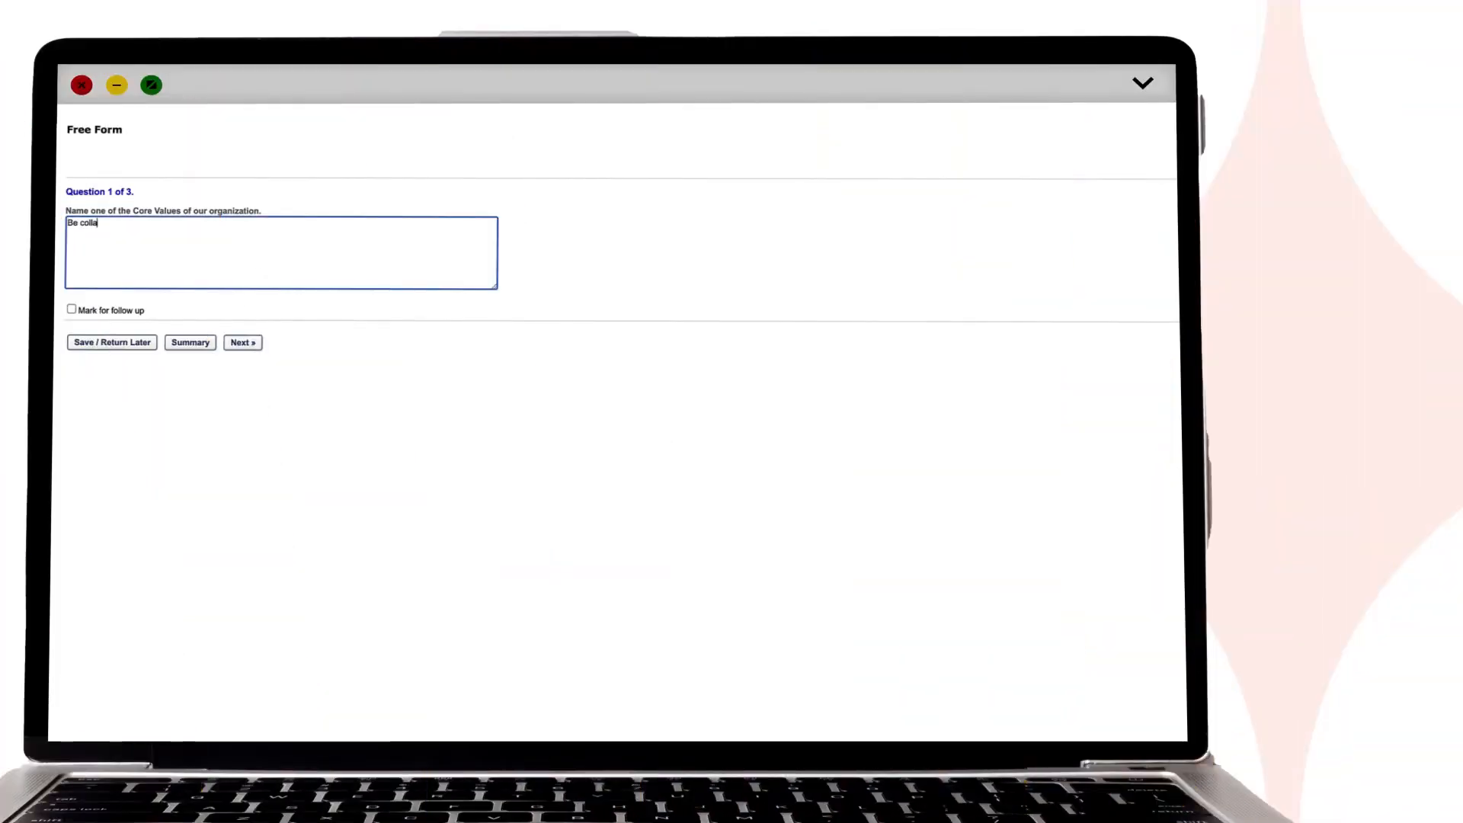
text(borative across all teams.)
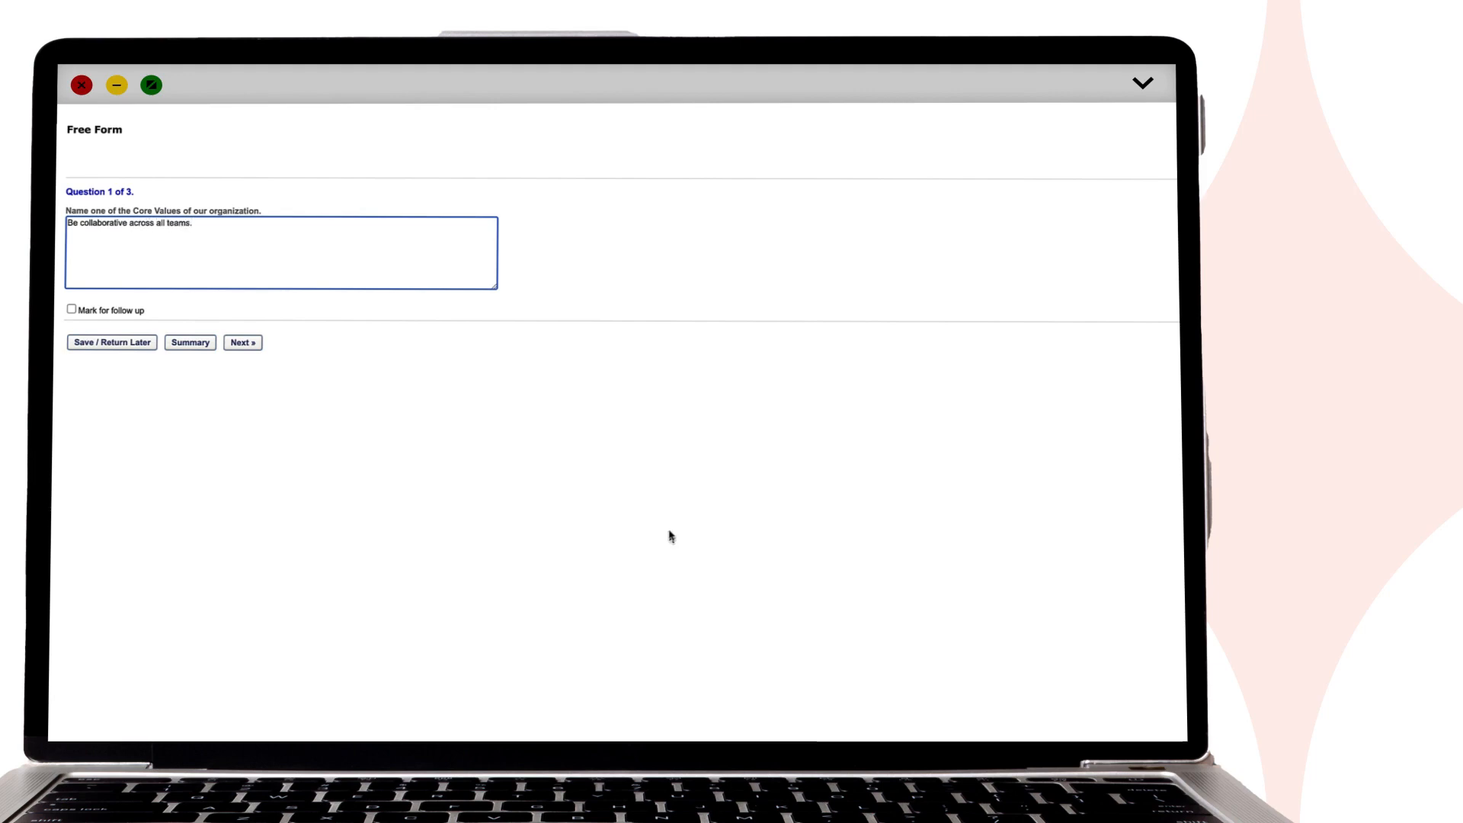
click(647, 597)
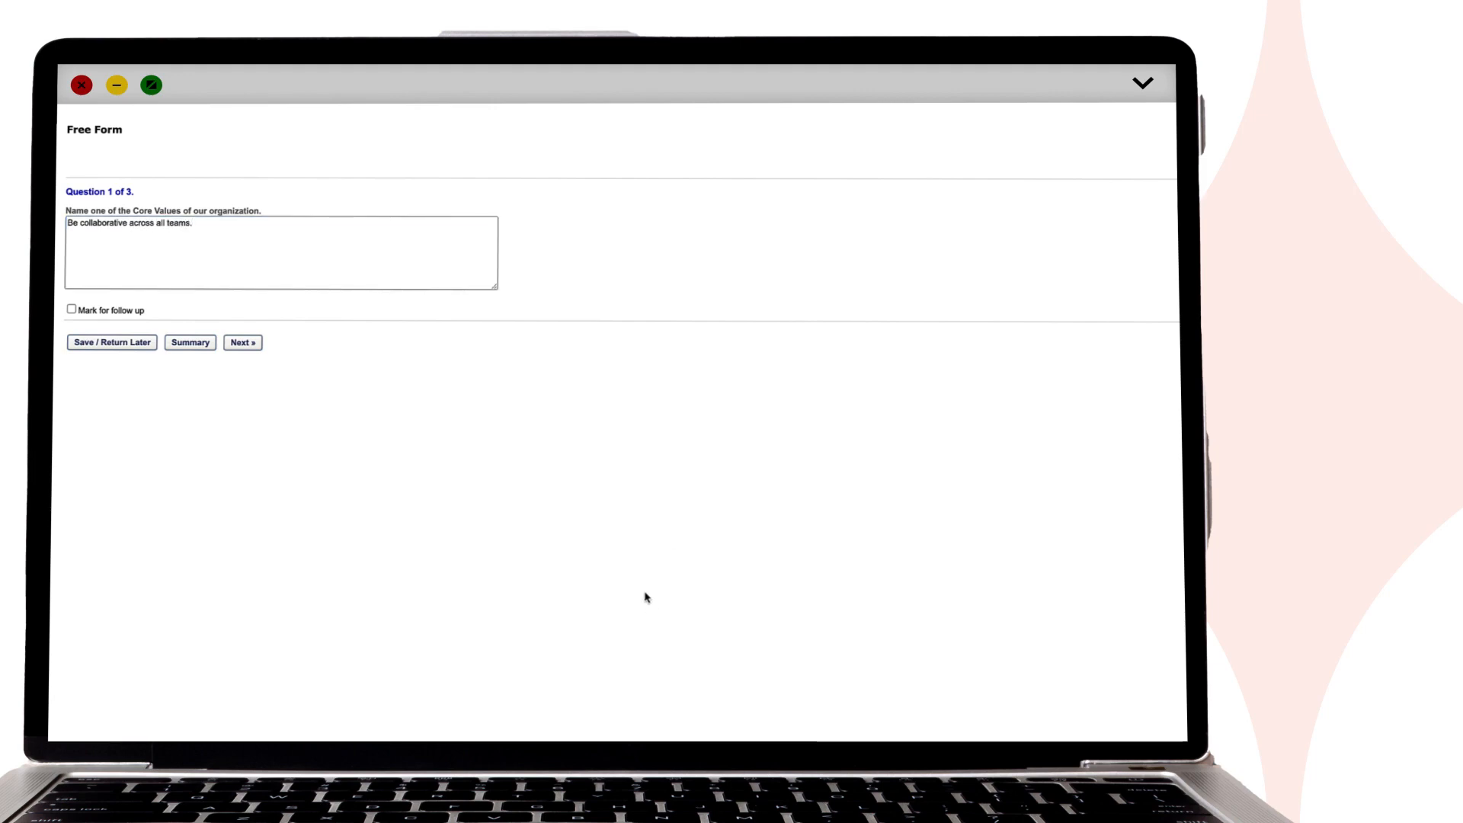